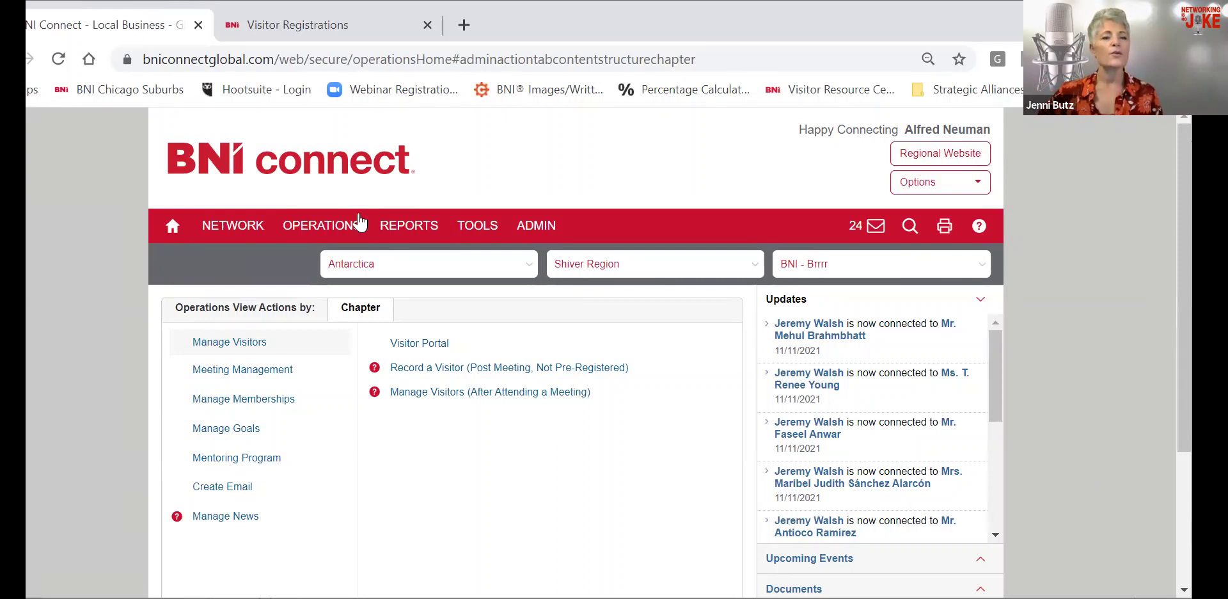
Open the chapter operations and check which regions and chapters are available to choose.
{"action": "mouse_move", "coordinate": [314, 231]}
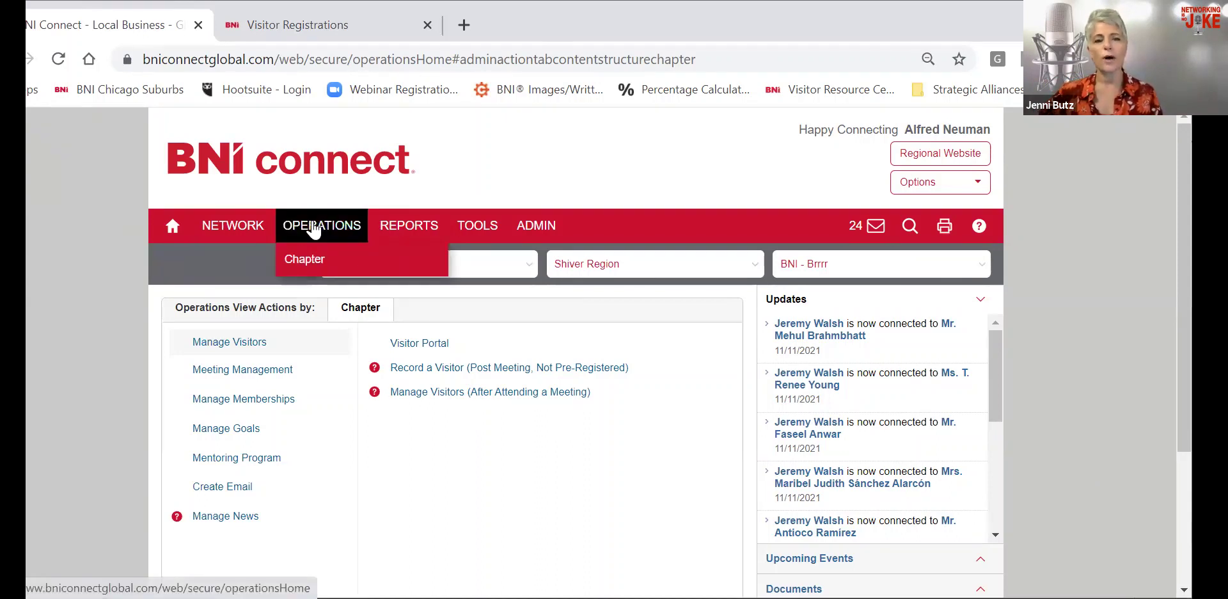
{"action": "left_click", "coordinate": [293, 263]}
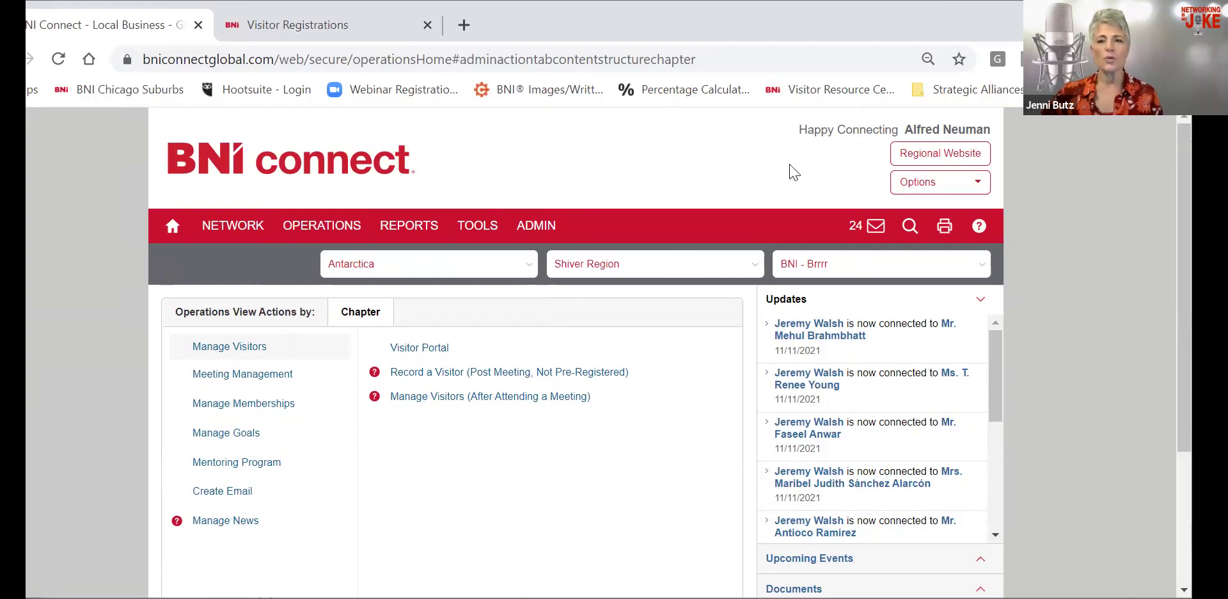
{"action": "left_click", "coordinate": [620, 271]}
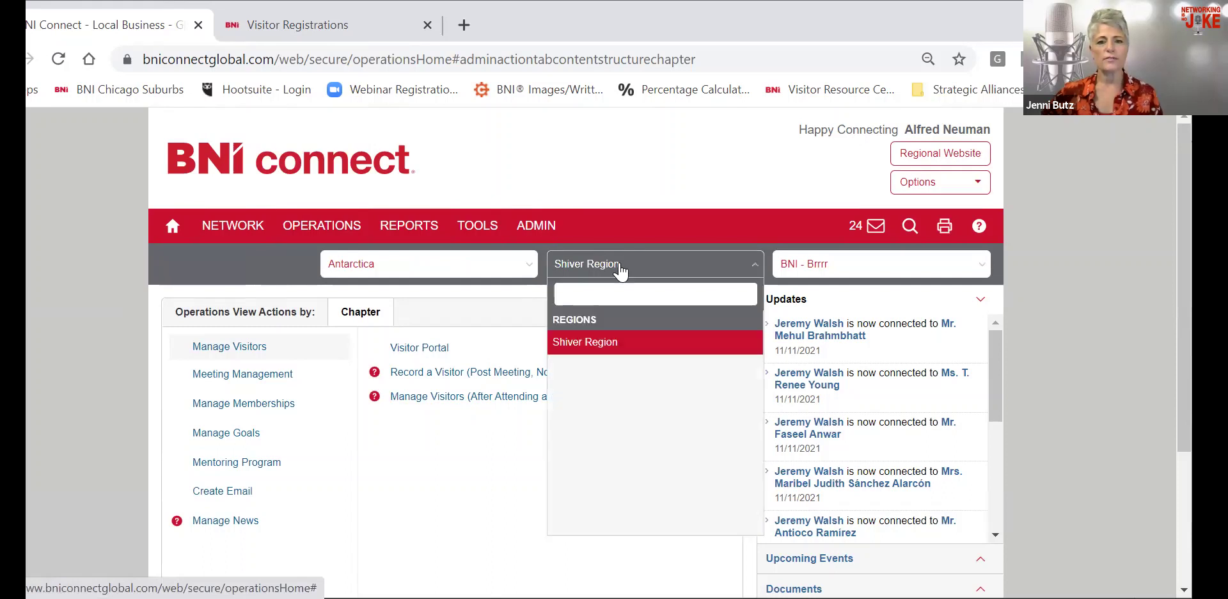
{"action": "left_click", "coordinate": [783, 266]}
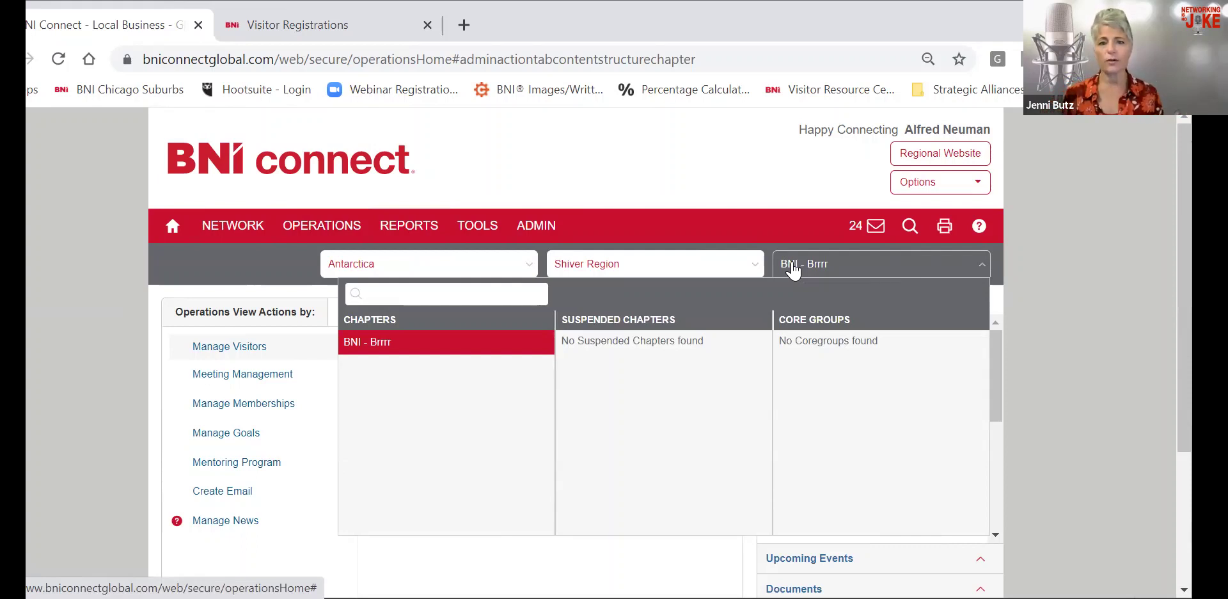
{"action": "left_click", "coordinate": [678, 169]}
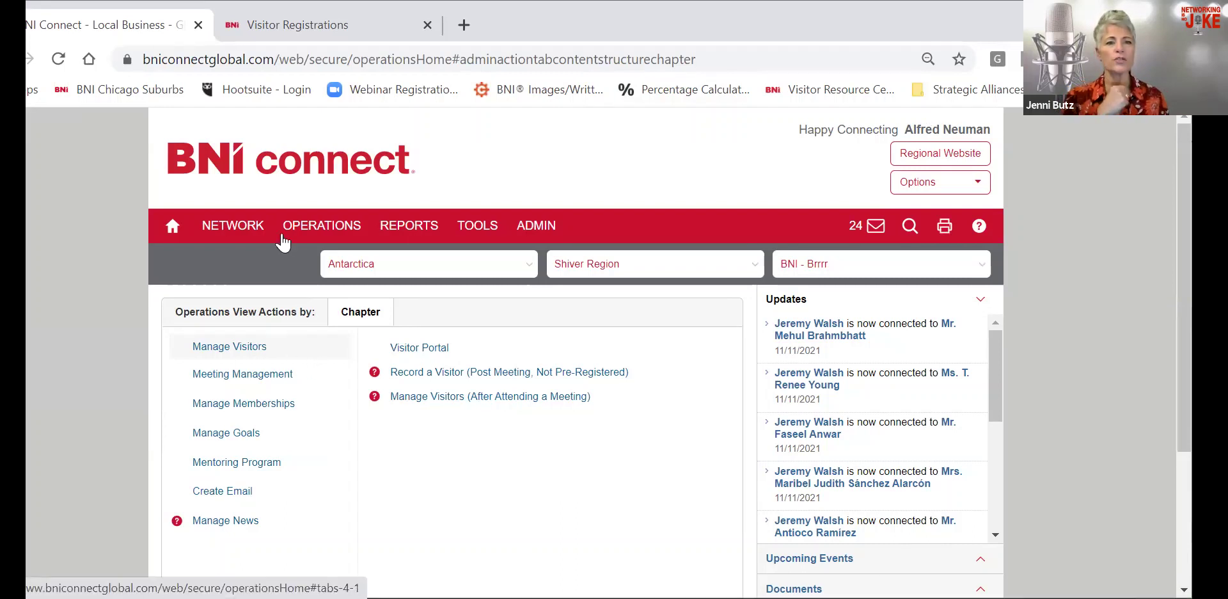
Open a new visitor registration from the Visitor Portal and review its visit date and visitor detail fields.
{"action": "left_click", "coordinate": [427, 350]}
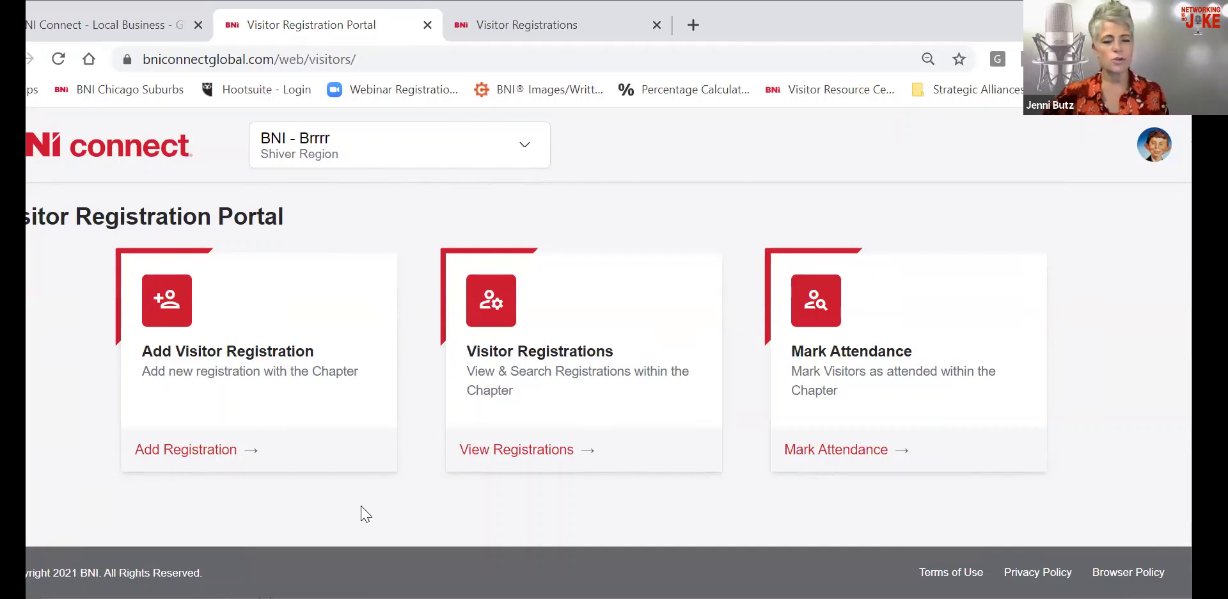
{"action": "left_click", "coordinate": [205, 456]}
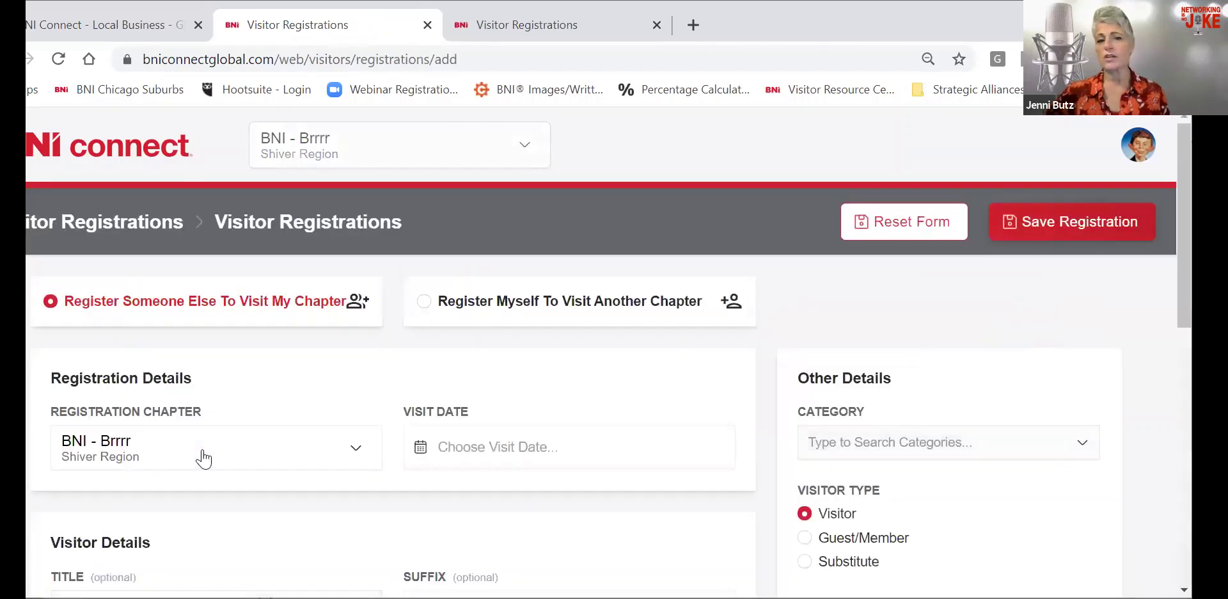
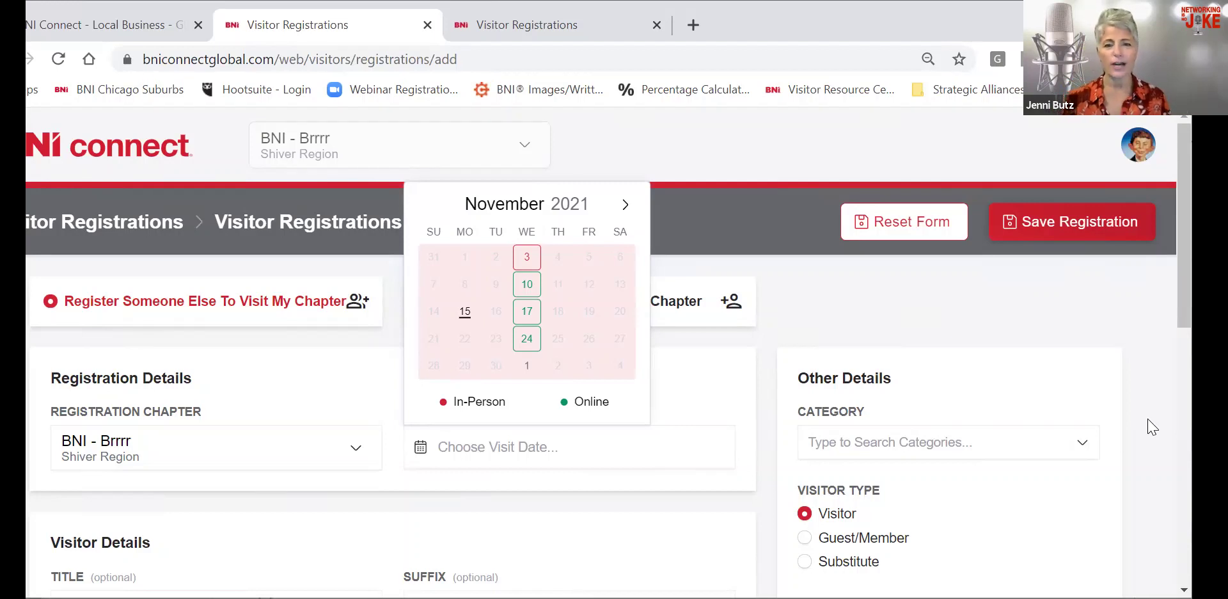
{"action": "key", "text": "Escape"}
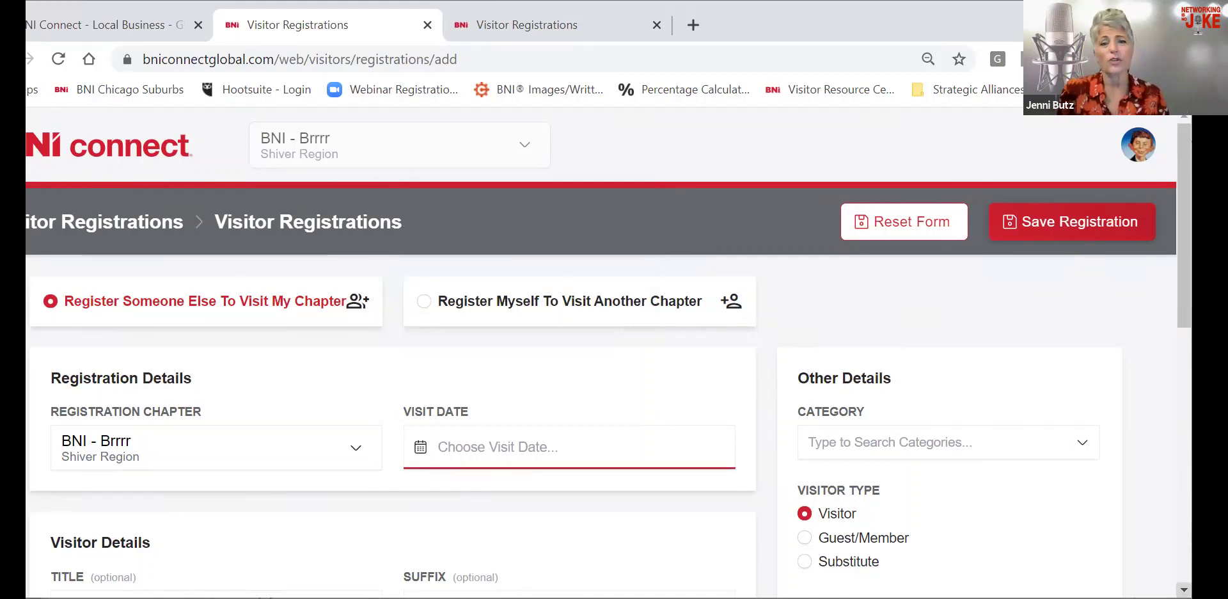
{"action": "scroll", "coordinate": [608, 352], "scroll_direction": "down", "scroll_amount": 4}
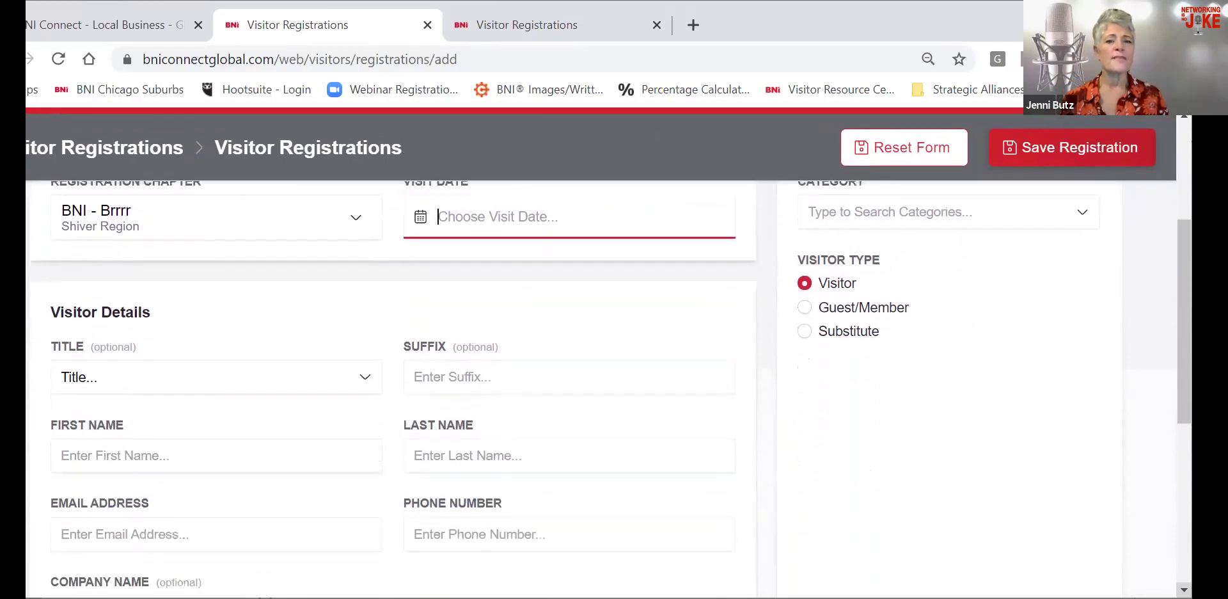
{"action": "scroll", "coordinate": [1181, 554], "scroll_direction": "down", "scroll_amount": 5}
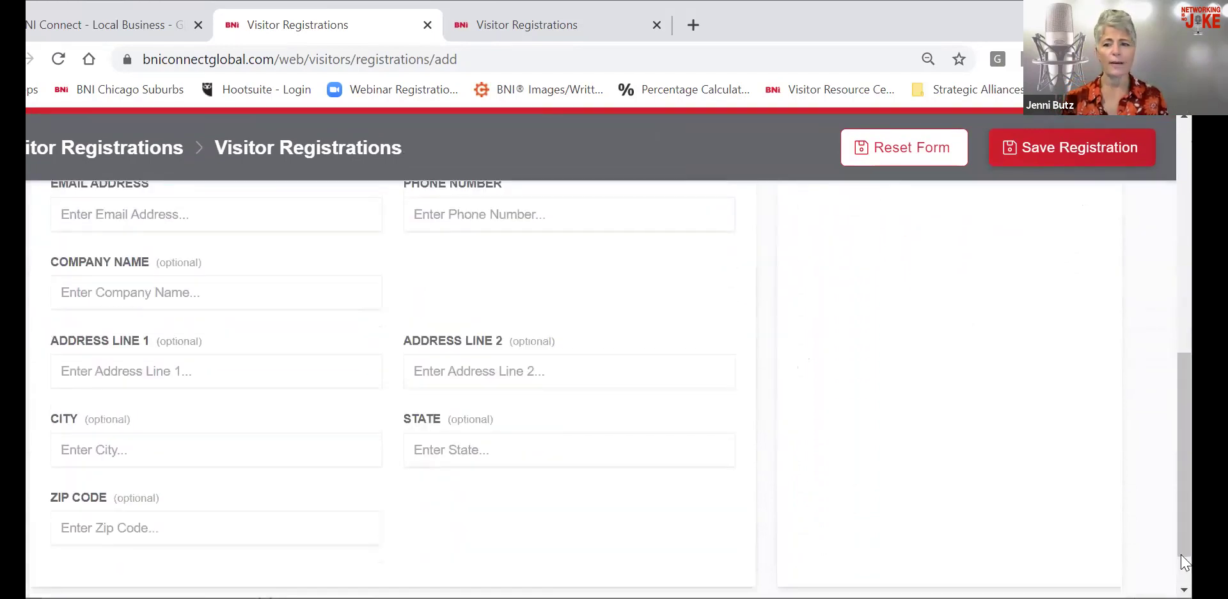
{"action": "left_click_drag", "start_coordinate": [1181, 554], "coordinate": [1171, 345]}
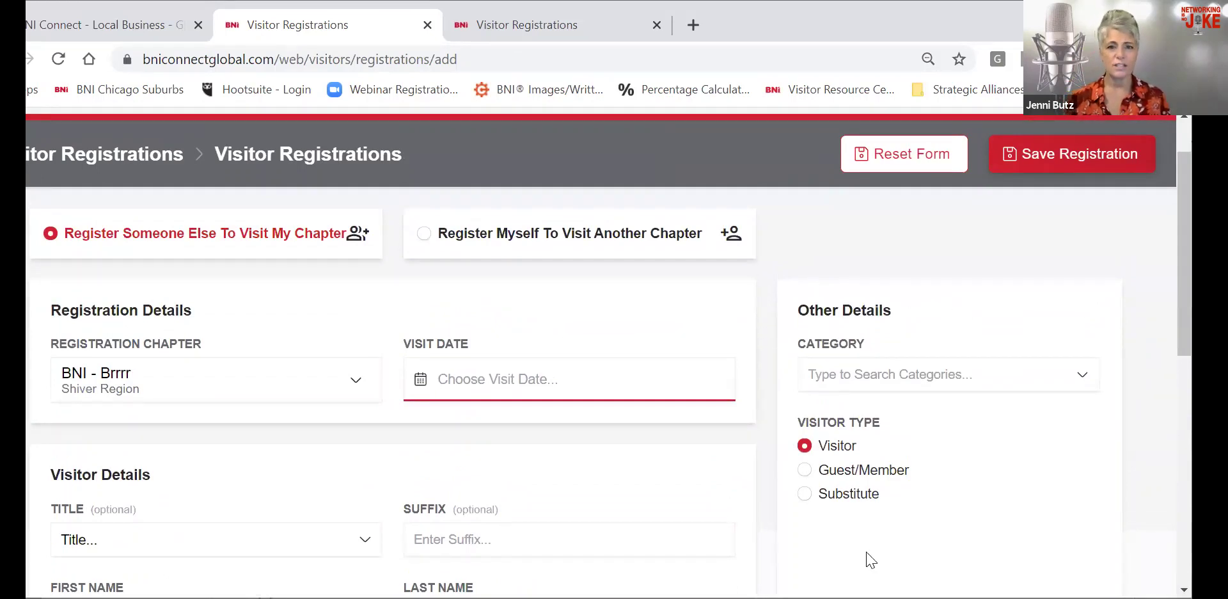
Look through the Advertising & Marketing categories offered on the registration form without choosing one.
{"action": "left_click", "coordinate": [823, 374]}
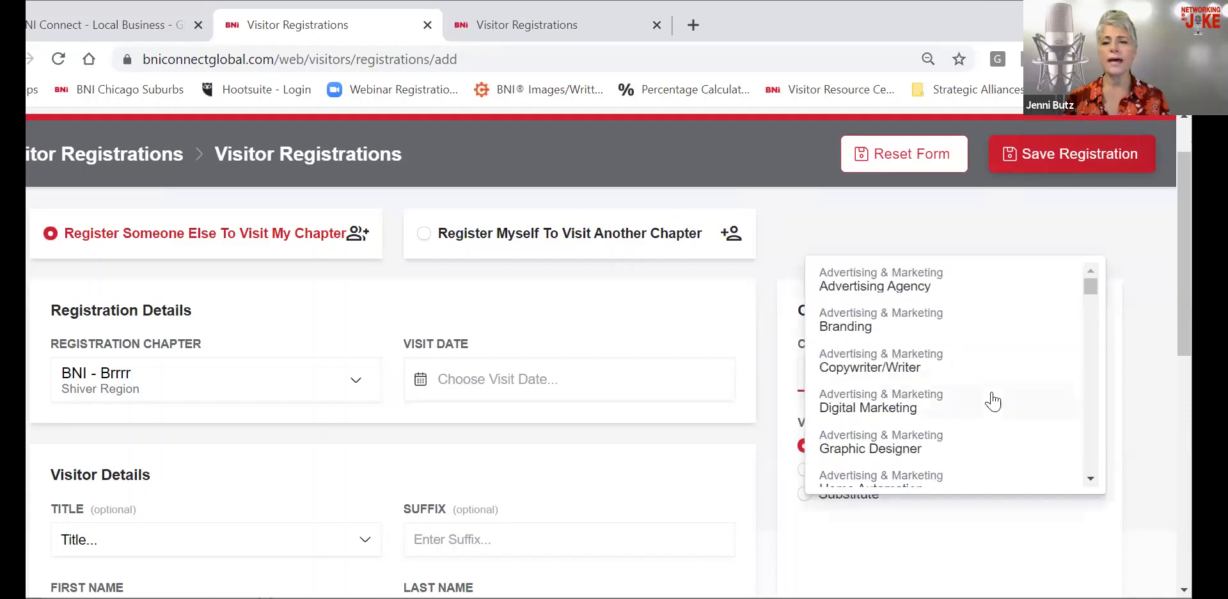
{"action": "left_click", "coordinate": [1089, 480]}
{"action": "left_click", "coordinate": [1089, 480]}
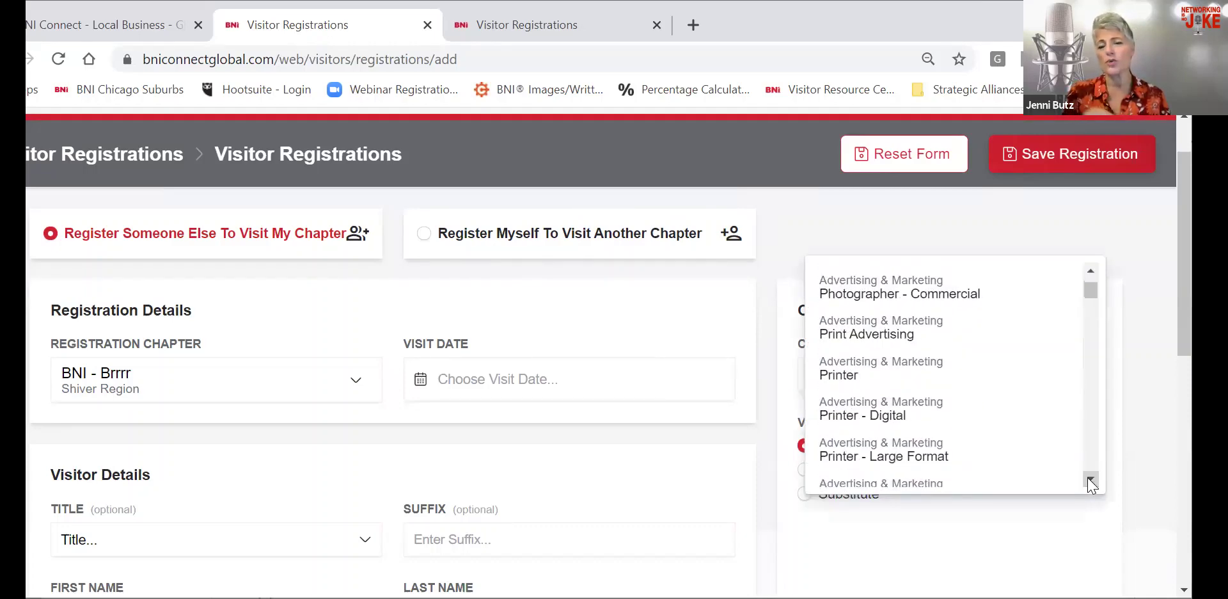
{"action": "left_click", "coordinate": [1090, 481]}
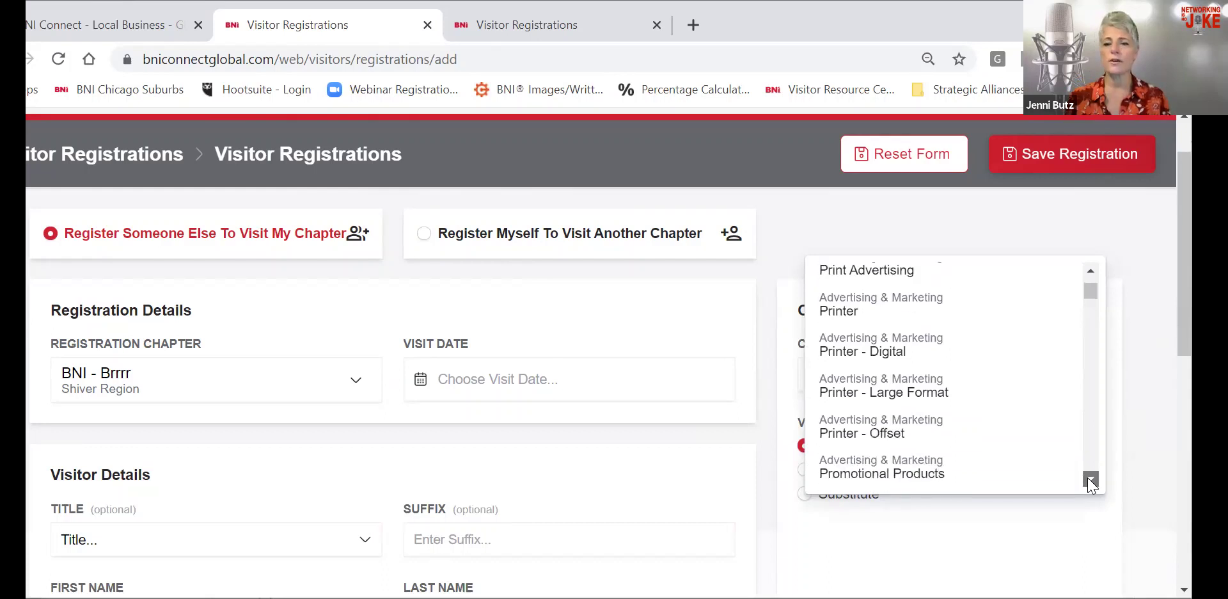
{"action": "left_click", "coordinate": [1090, 481]}
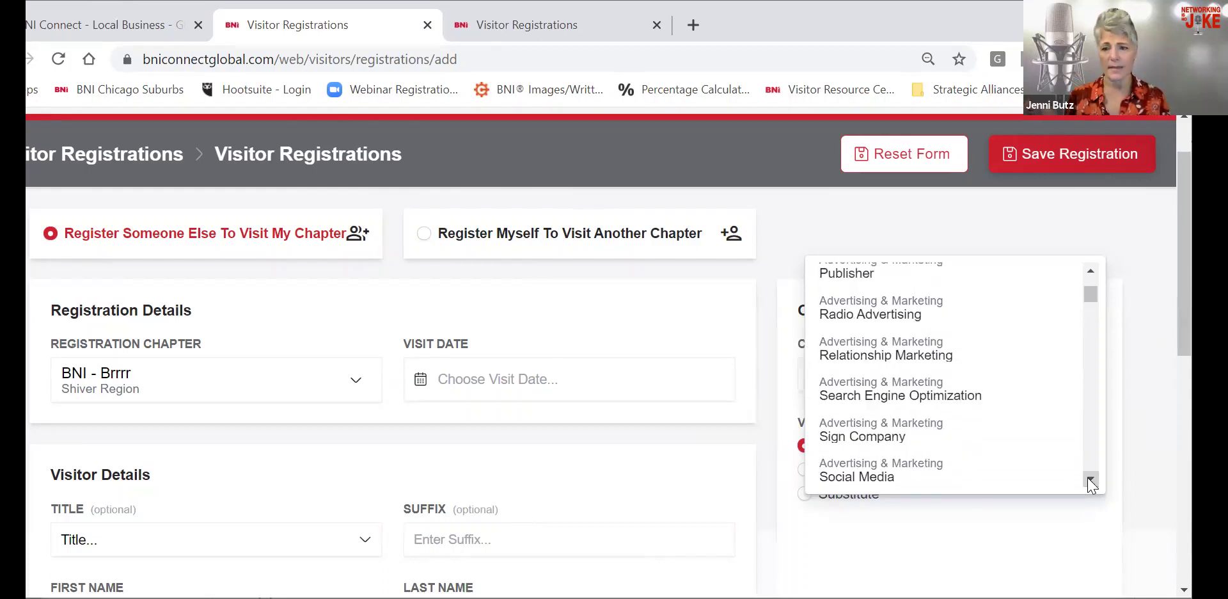
{"action": "left_click", "coordinate": [1028, 544]}
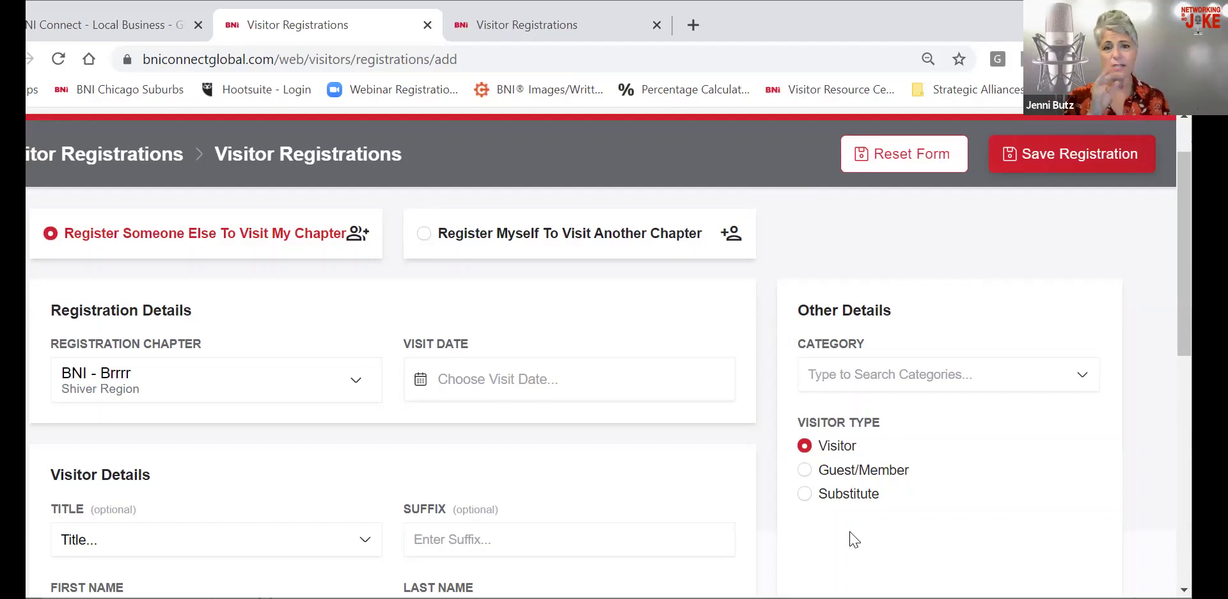
Try the Guest/Member and Substitute visitor types on the new registration form.
{"action": "left_click", "coordinate": [805, 472]}
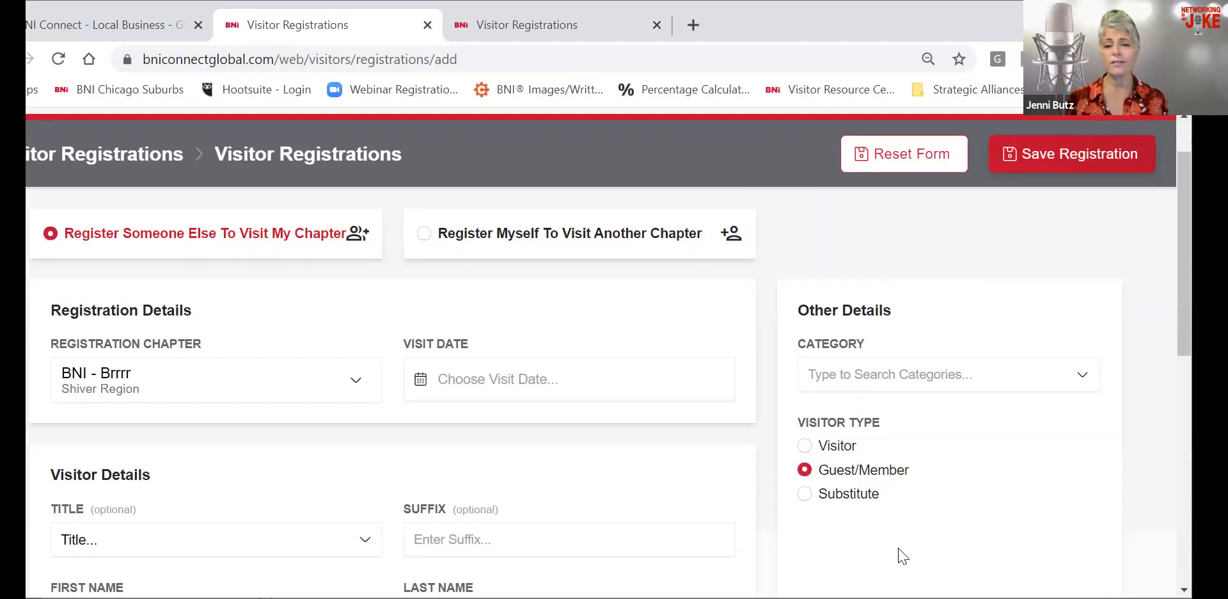
{"action": "left_click", "coordinate": [805, 495]}
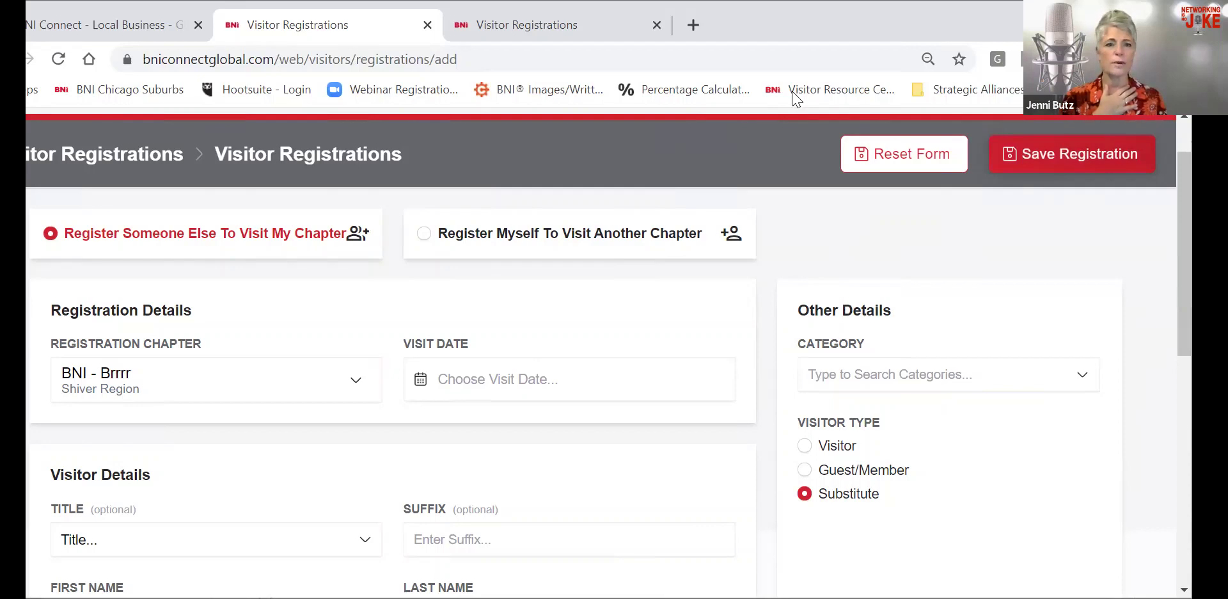
Reopen the Visitor Portal, view the chapter's visitor registrations and open the 11/17/2021 registration for editing.
{"action": "left_click", "coordinate": [104, 26]}
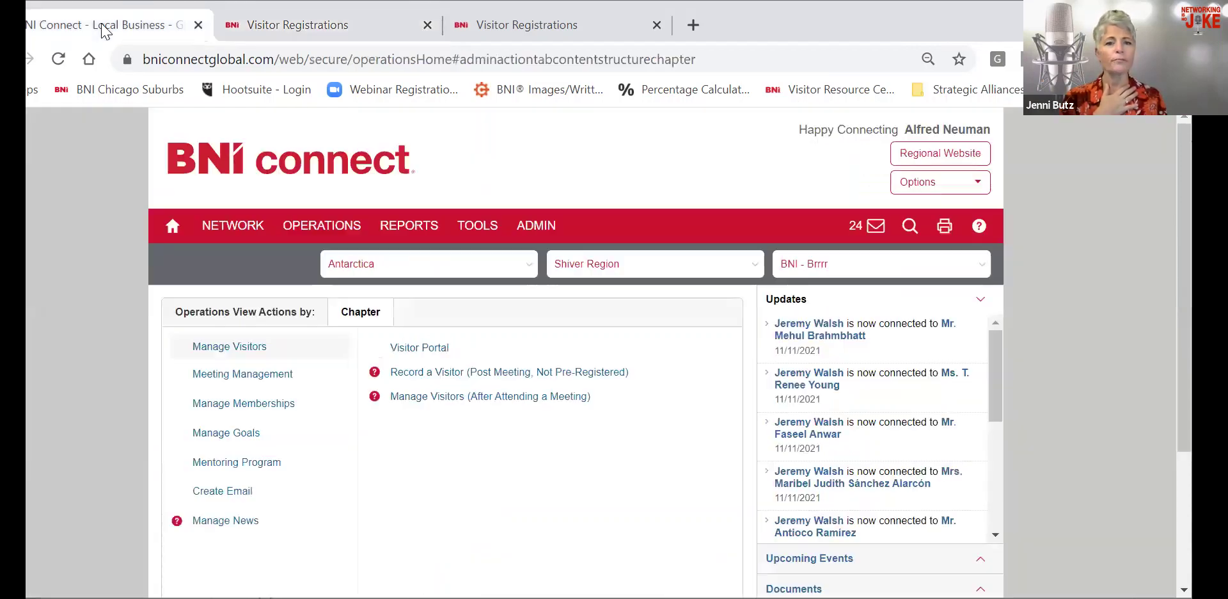
{"action": "left_click", "coordinate": [413, 347]}
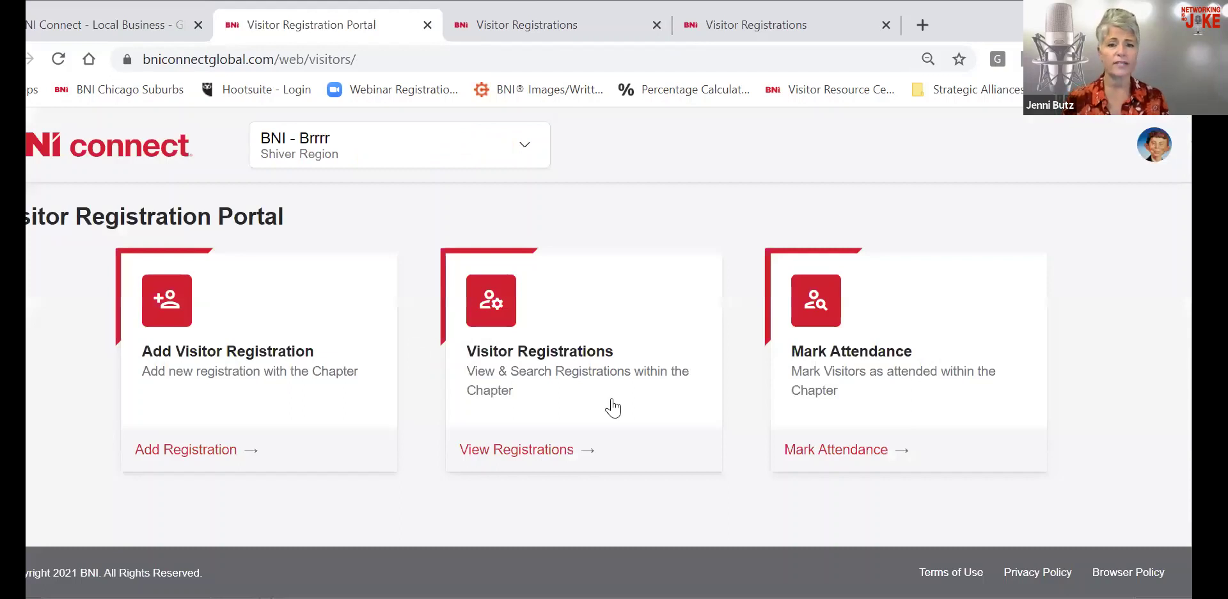
{"action": "left_click", "coordinate": [494, 451]}
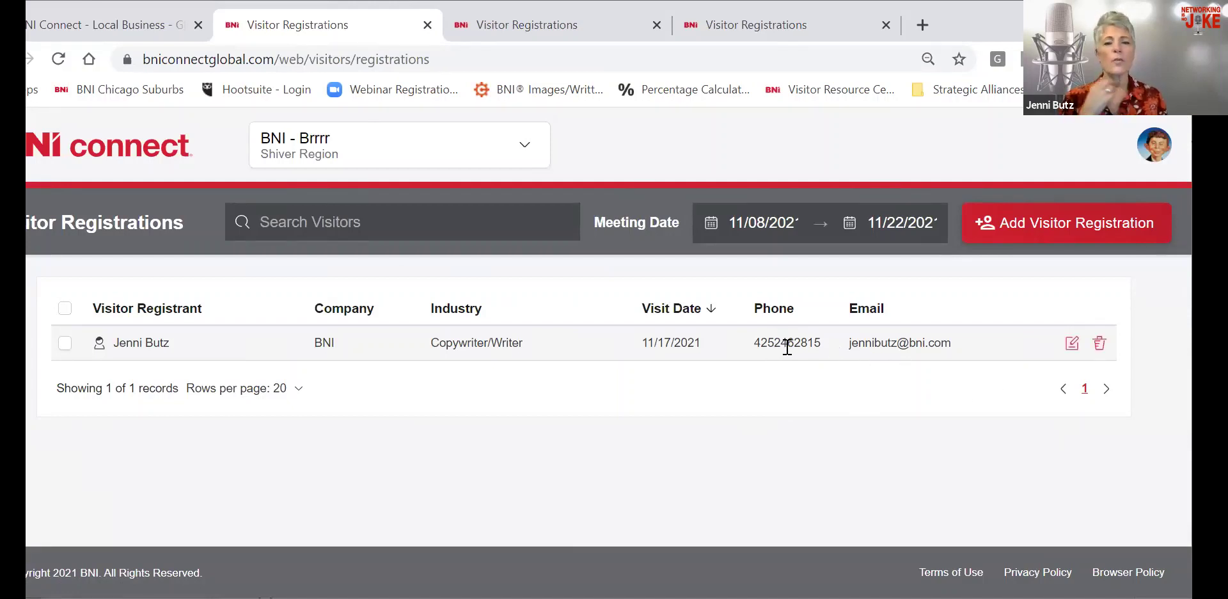
{"action": "left_click", "coordinate": [1072, 344]}
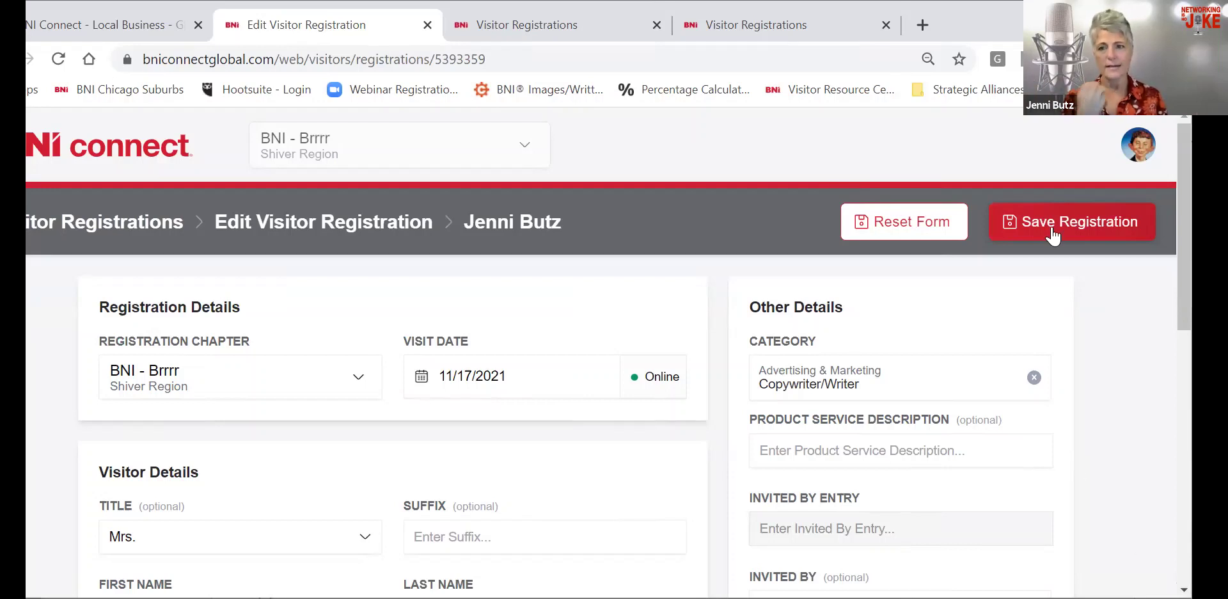
Go to attendance marking in a fresh Visitor Portal and start marking attendance for the 11/17/2021 registration.
{"action": "left_click", "coordinate": [71, 25]}
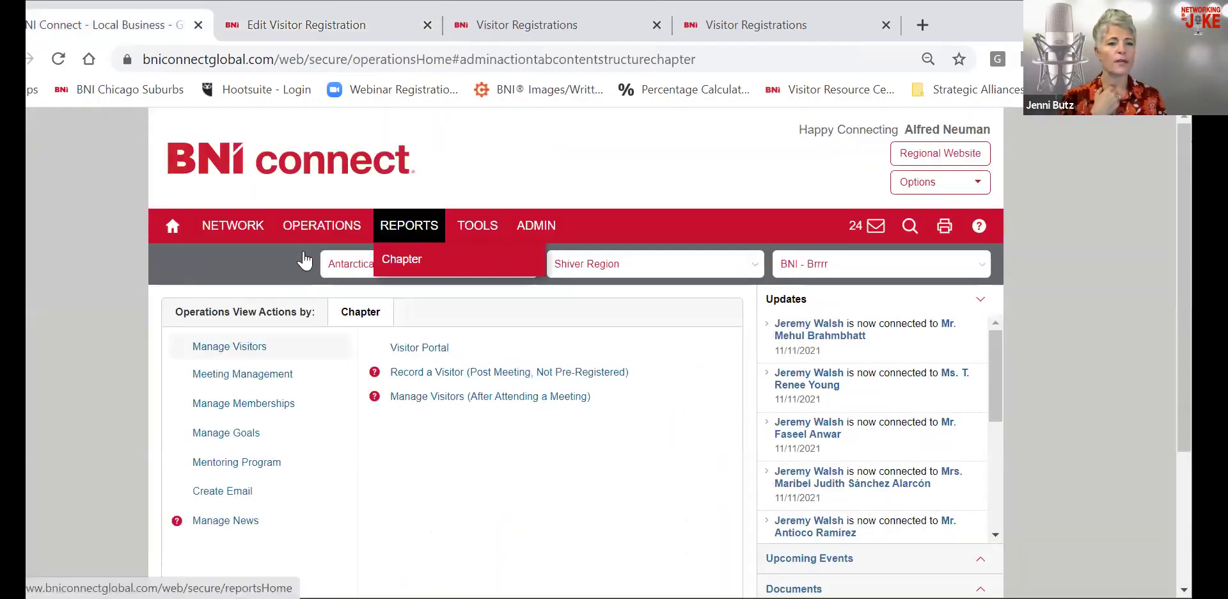
{"action": "left_click", "coordinate": [420, 349]}
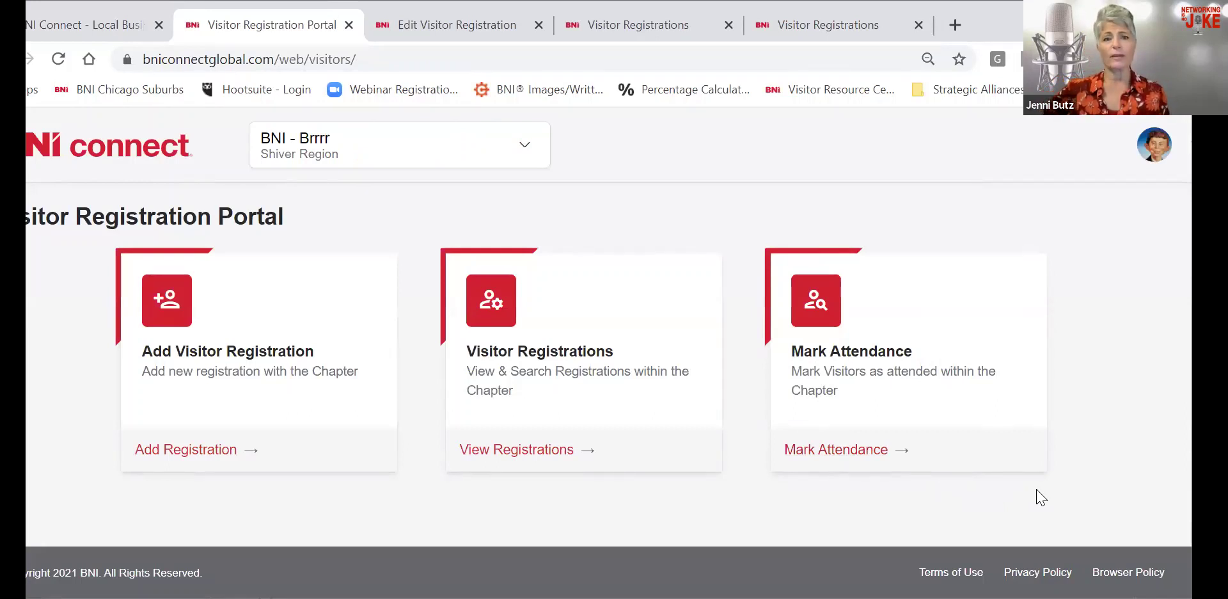
{"action": "left_click", "coordinate": [809, 451]}
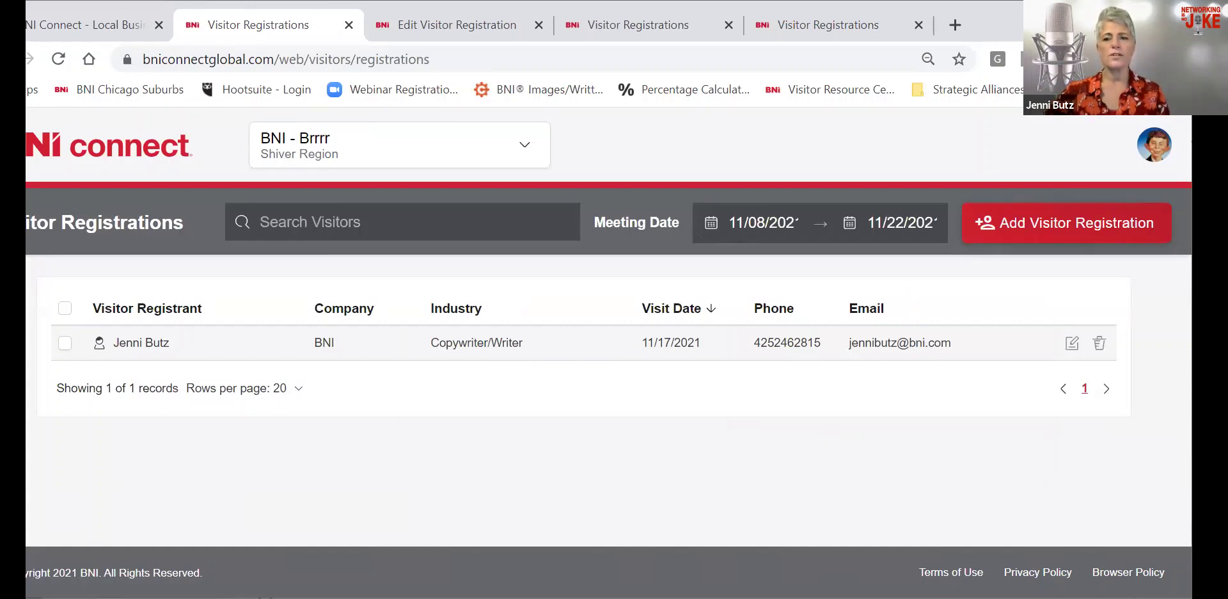
{"action": "left_click", "coordinate": [64, 344]}
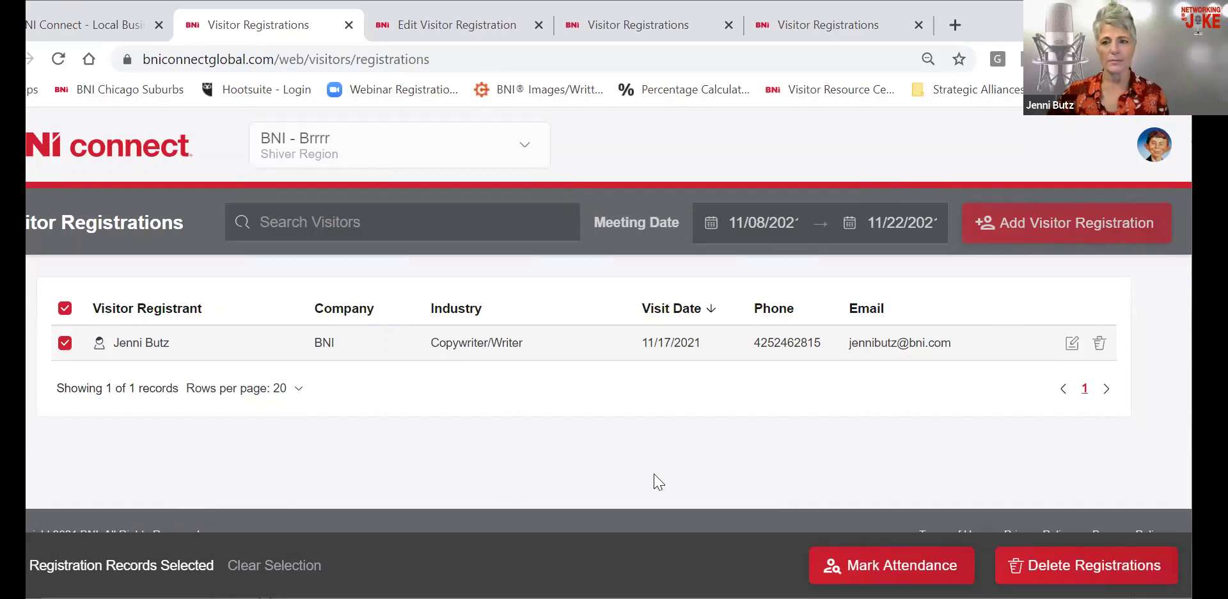
{"action": "left_click", "coordinate": [882, 565]}
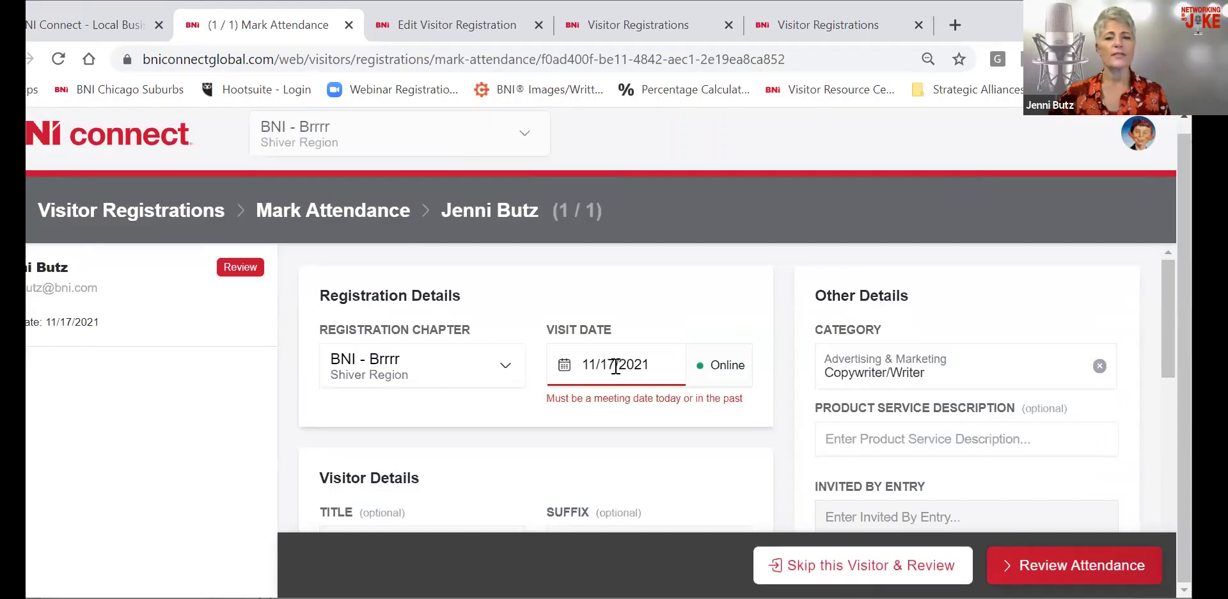
Try changing the visit date on the attendance form to 11/20/2021.
{"action": "left_click", "coordinate": [615, 365]}
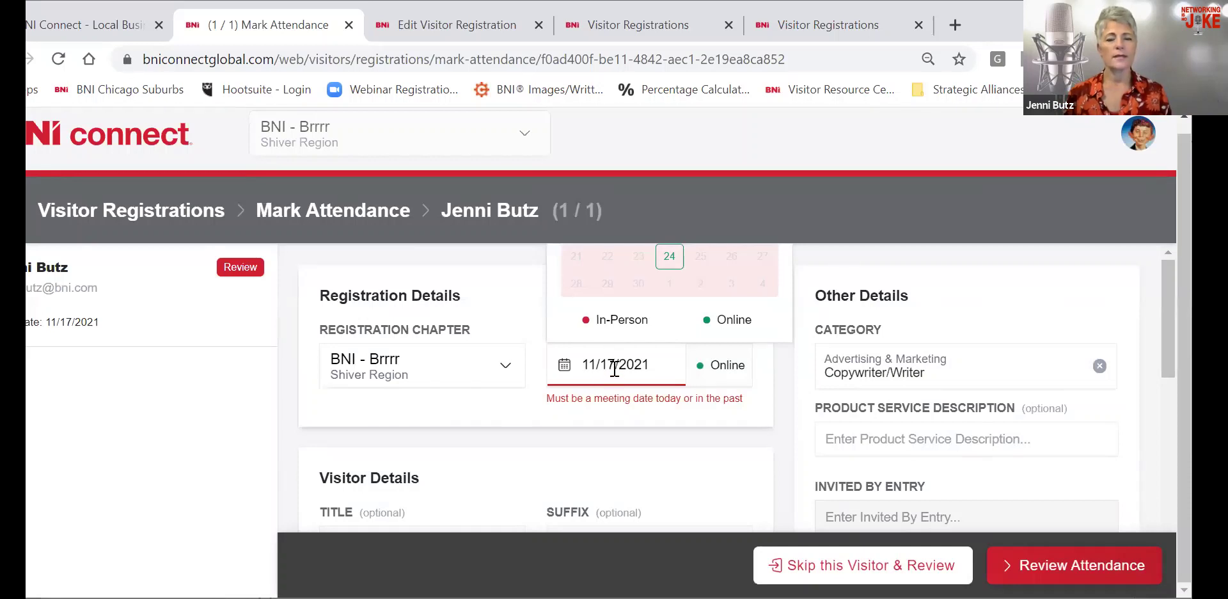
{"action": "left_click", "coordinate": [611, 400]}
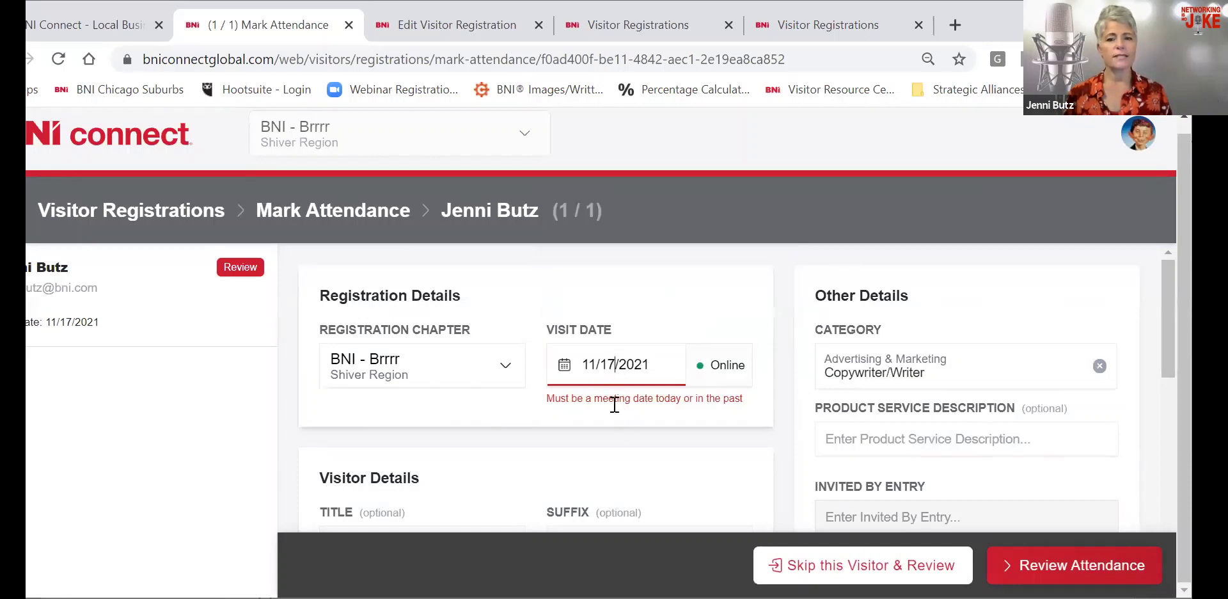
{"action": "key", "text": "BackSpace"}
{"action": "key", "text": "BackSpace"}
{"action": "key", "text": "BackSpace"}
{"action": "type", "text": "20/"}
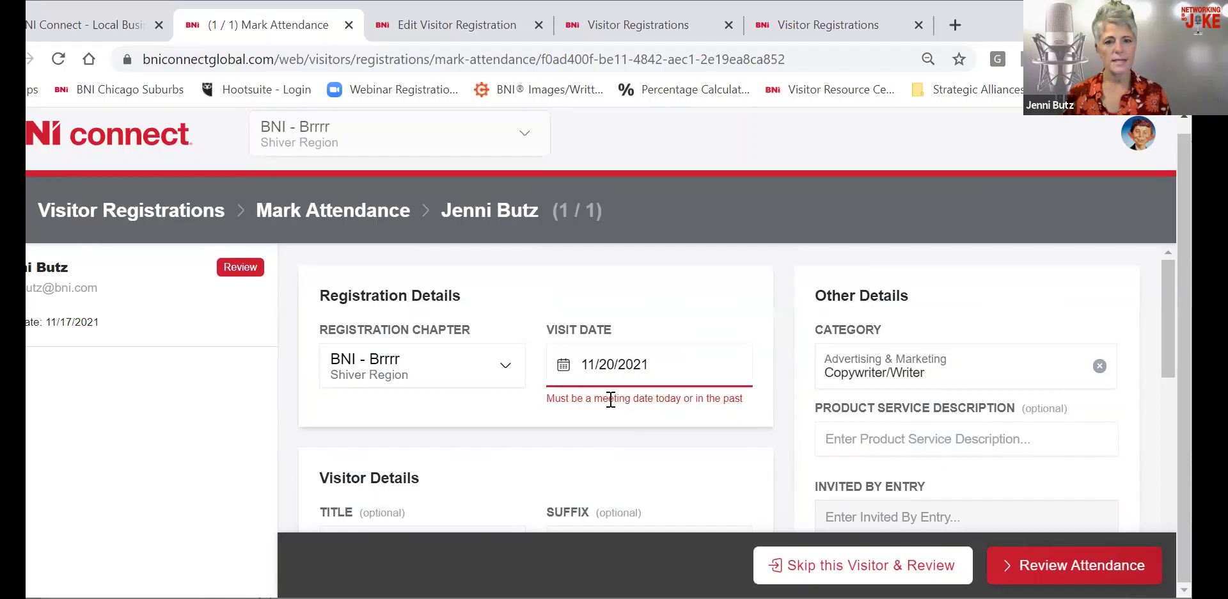
Set the visit date on the attendance form to 11/10/2021.
{"action": "left_click", "coordinate": [554, 374]}
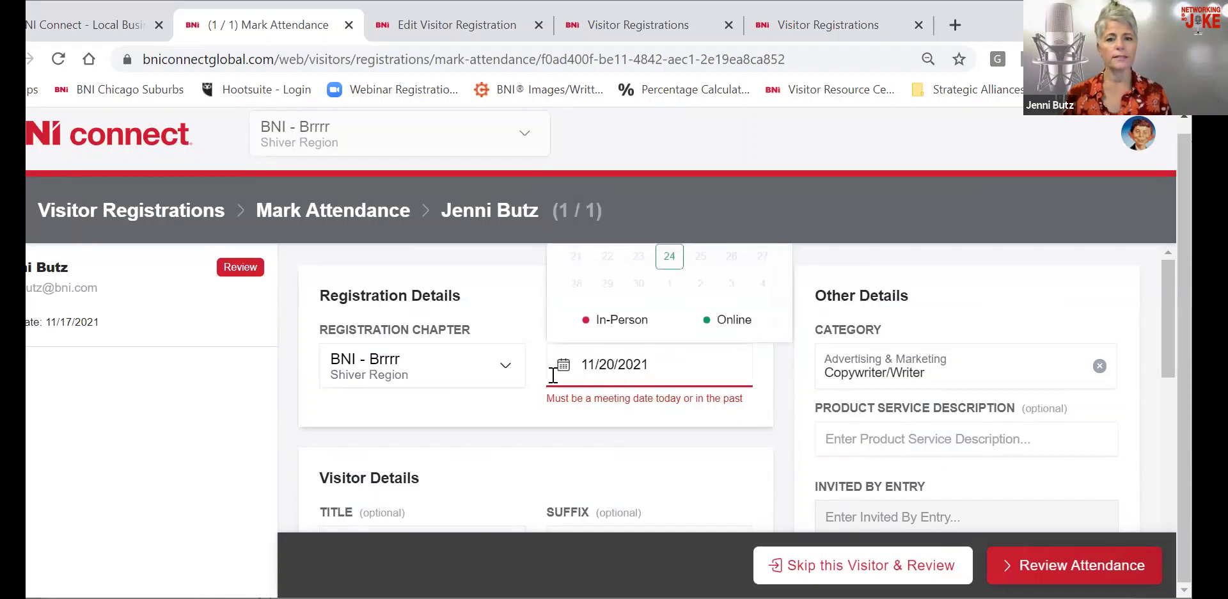
{"action": "key", "text": "BackSpace"}
{"action": "key", "text": "BackSpace"}
{"action": "key", "text": "BackSpace"}
{"action": "type", "text": "10/"}
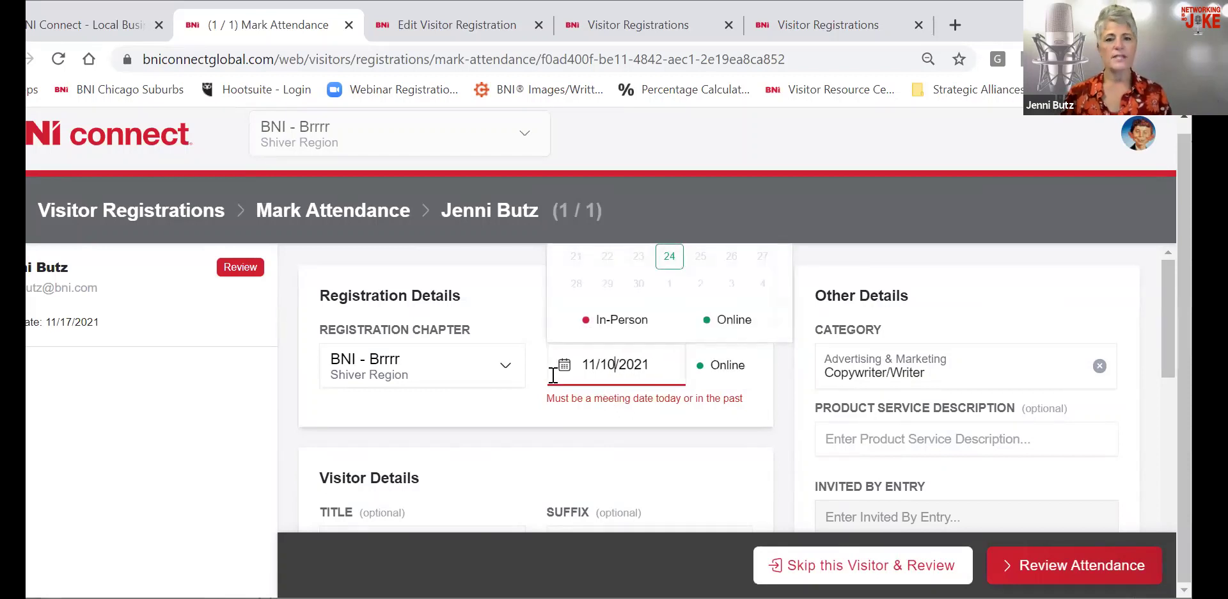
{"action": "left_click", "coordinate": [594, 441]}
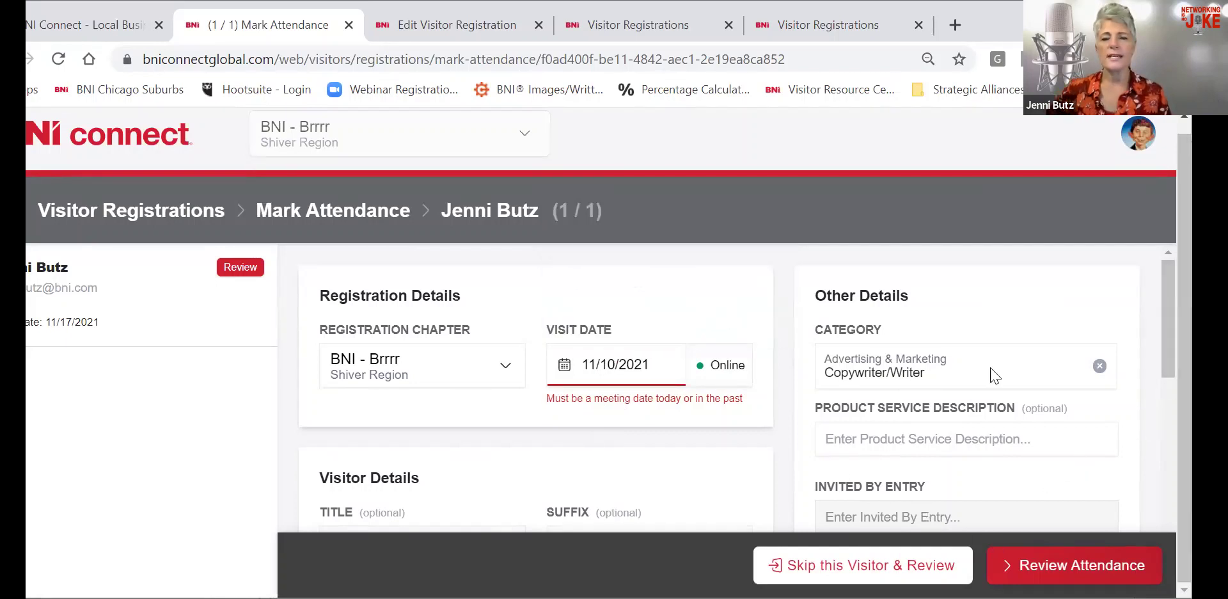
{"action": "scroll", "coordinate": [1168, 373], "scroll_direction": "down", "scroll_amount": 1}
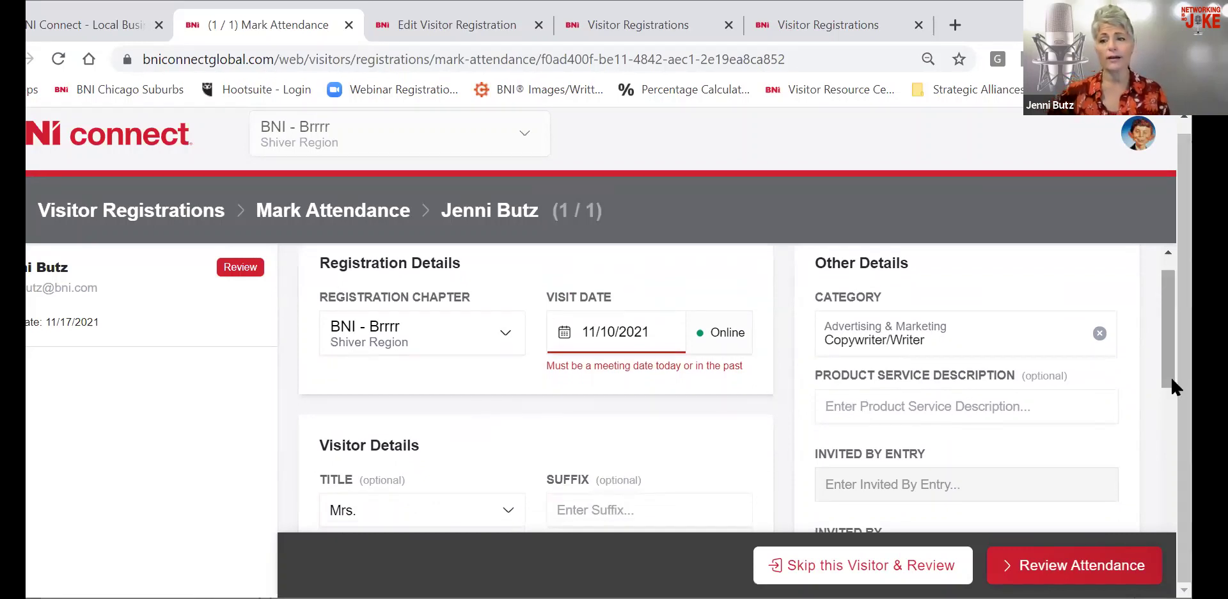
Try the First Visit, Guest/Member, Member and Substitute visitor types on the attendance form, ending with Repeat Visitor selected.
{"action": "left_click_drag", "start_coordinate": [1166, 376], "coordinate": [1181, 479]}
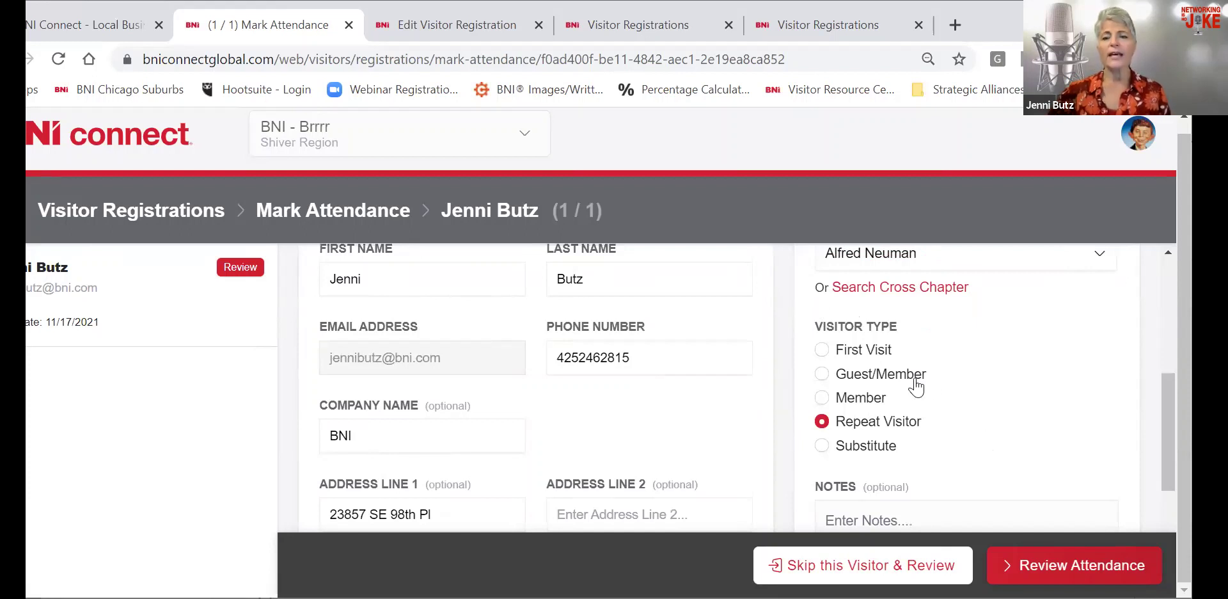
{"action": "left_click", "coordinate": [823, 350]}
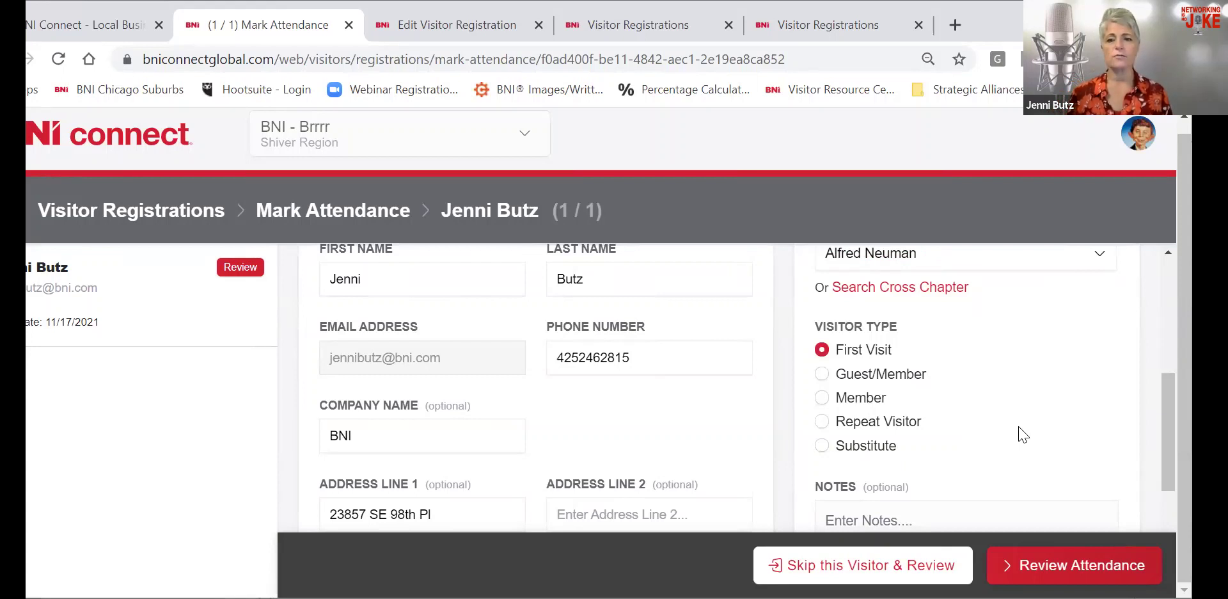
{"action": "left_click", "coordinate": [823, 422]}
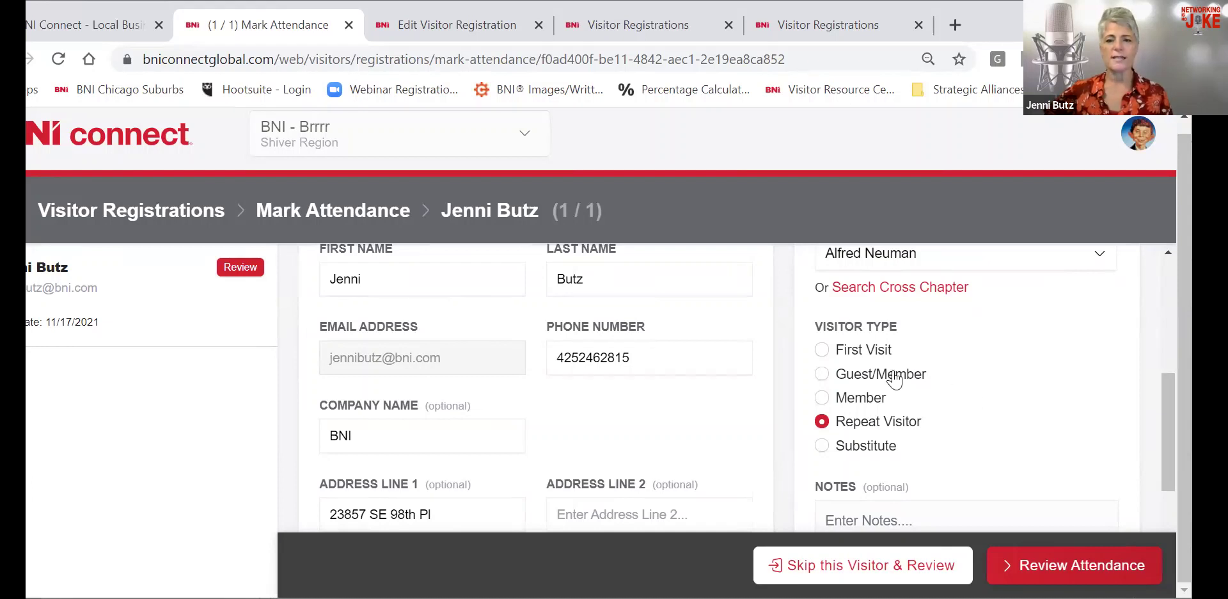
{"action": "left_click", "coordinate": [823, 376]}
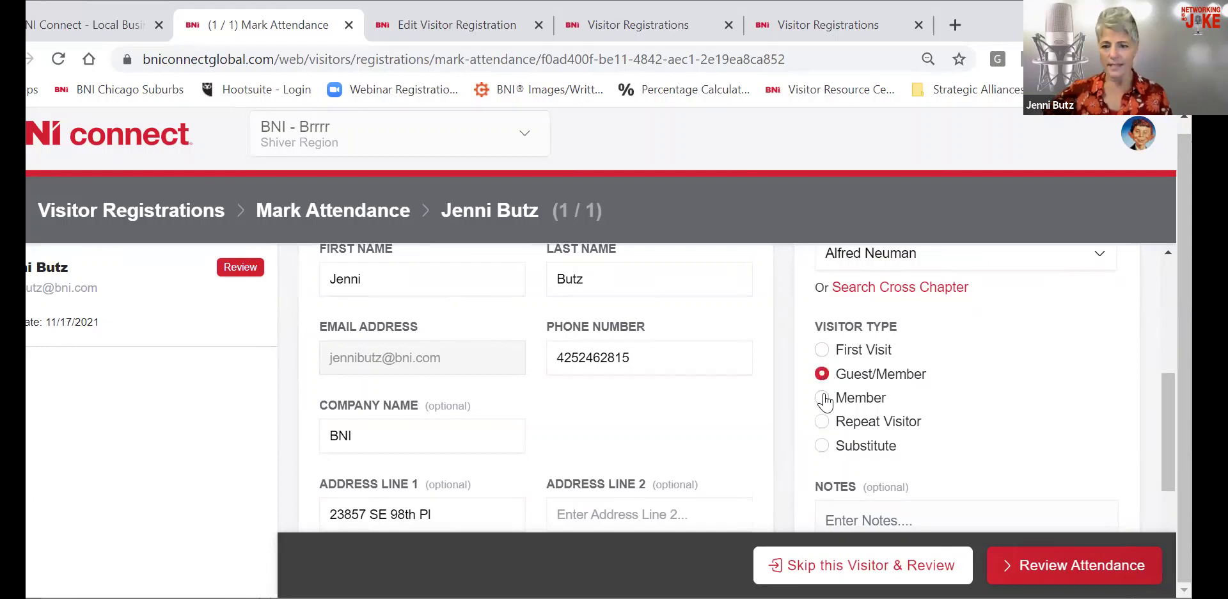
{"action": "left_click", "coordinate": [824, 399]}
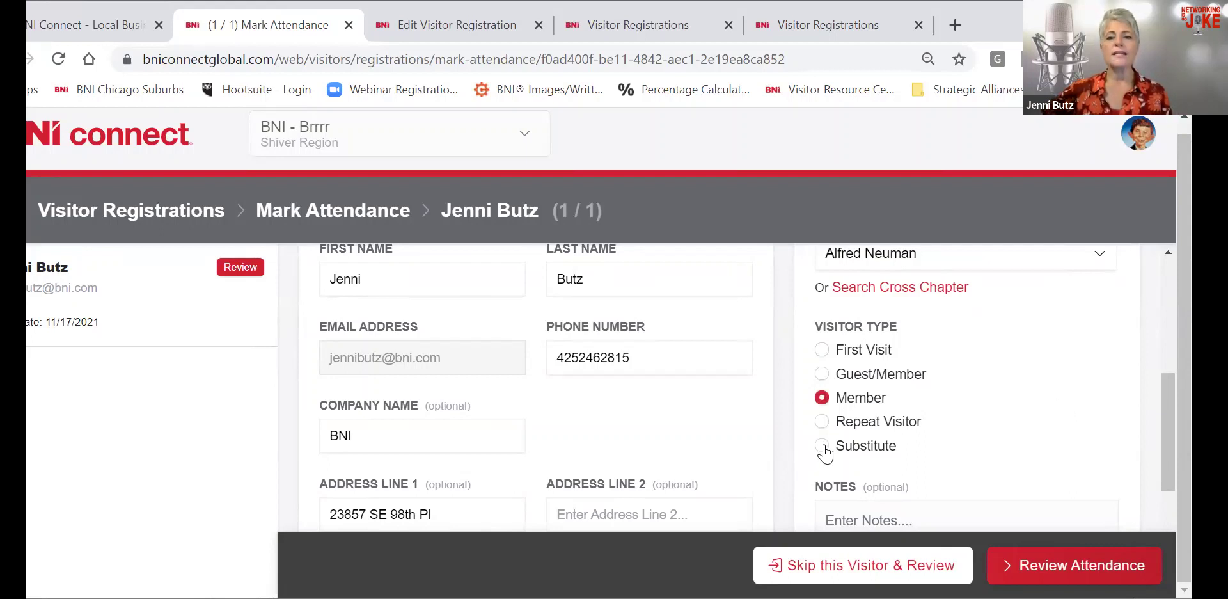
{"action": "left_click", "coordinate": [875, 448]}
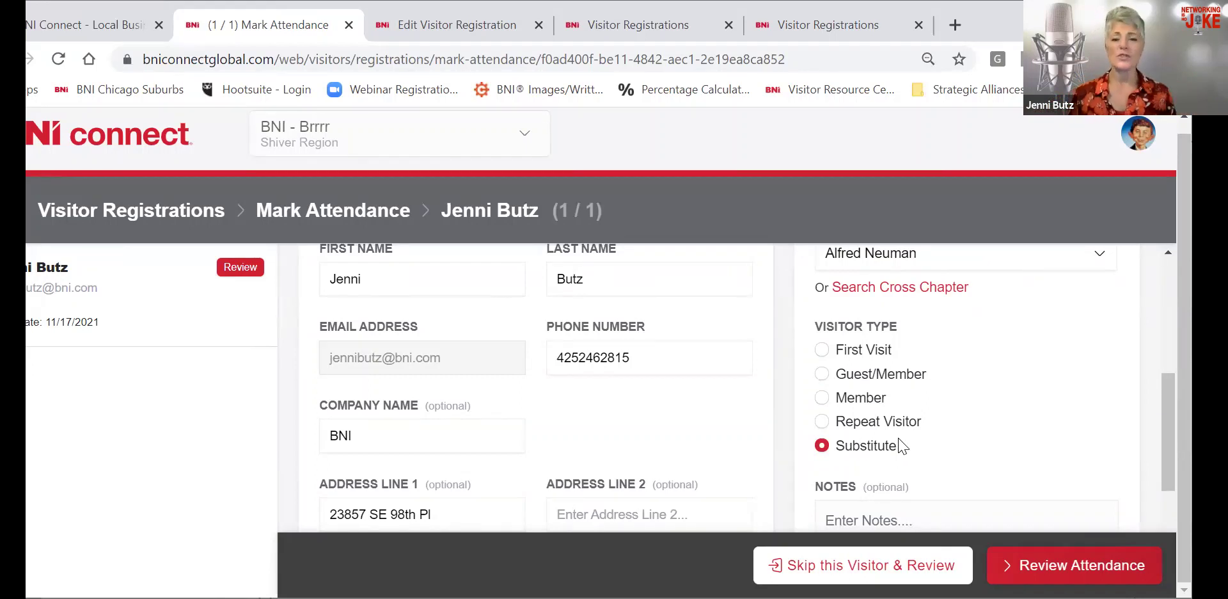
{"action": "left_click", "coordinate": [822, 351]}
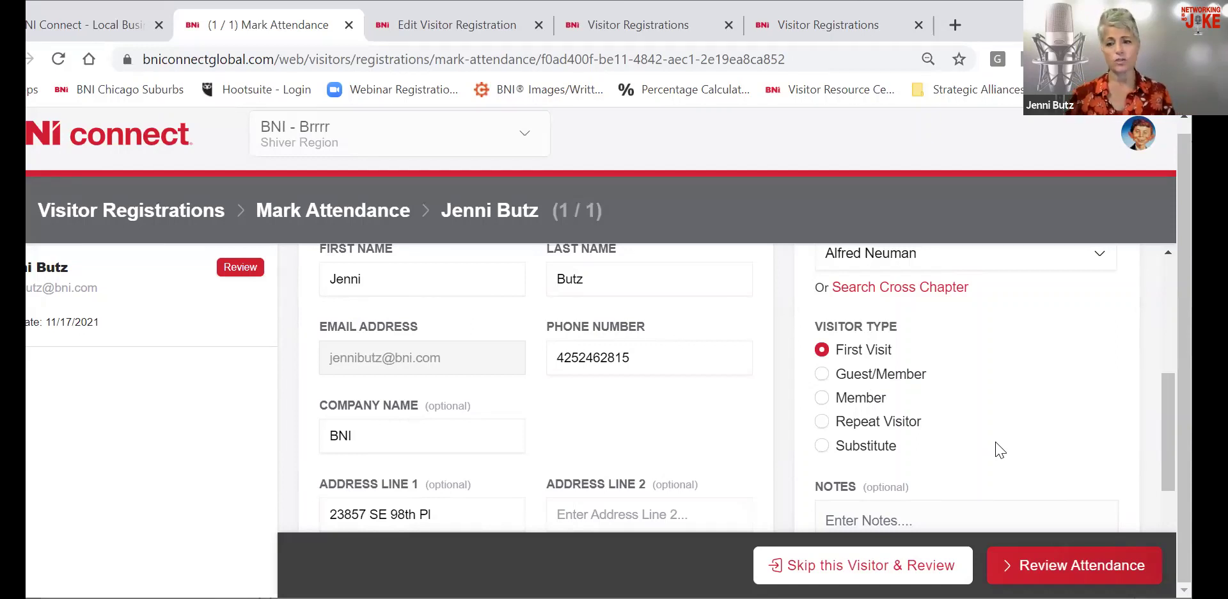
{"action": "left_click", "coordinate": [822, 422]}
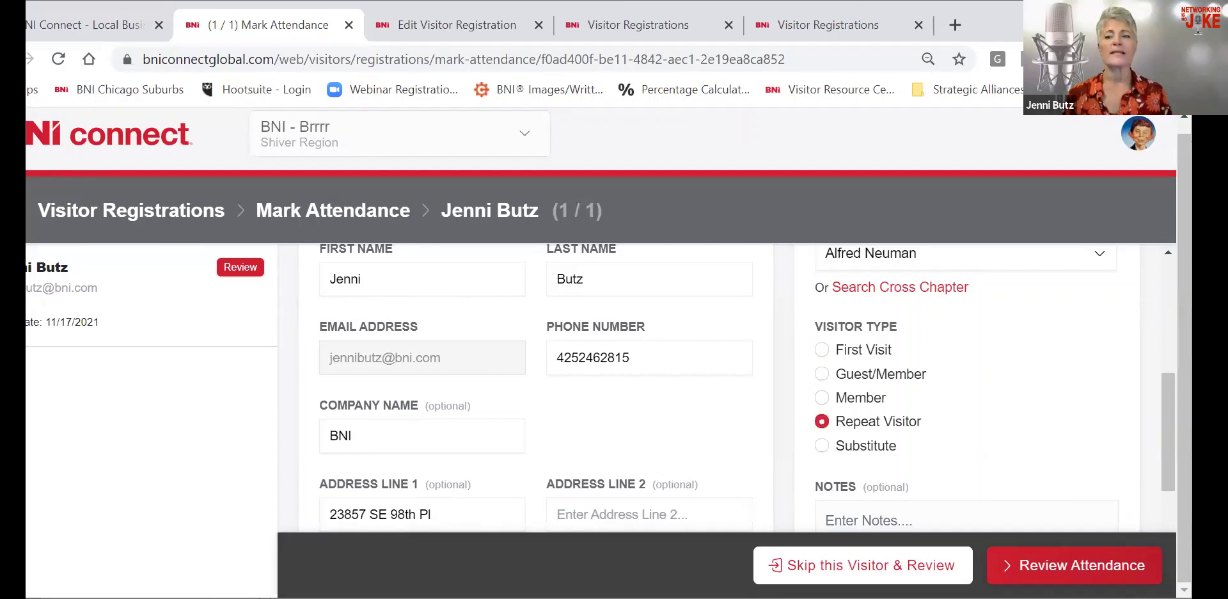
Check the remaining attendance form fields, submit the visitor's attendance for review and finish marking attendance.
{"action": "left_click_drag", "start_coordinate": [1168, 443], "coordinate": [1163, 532]}
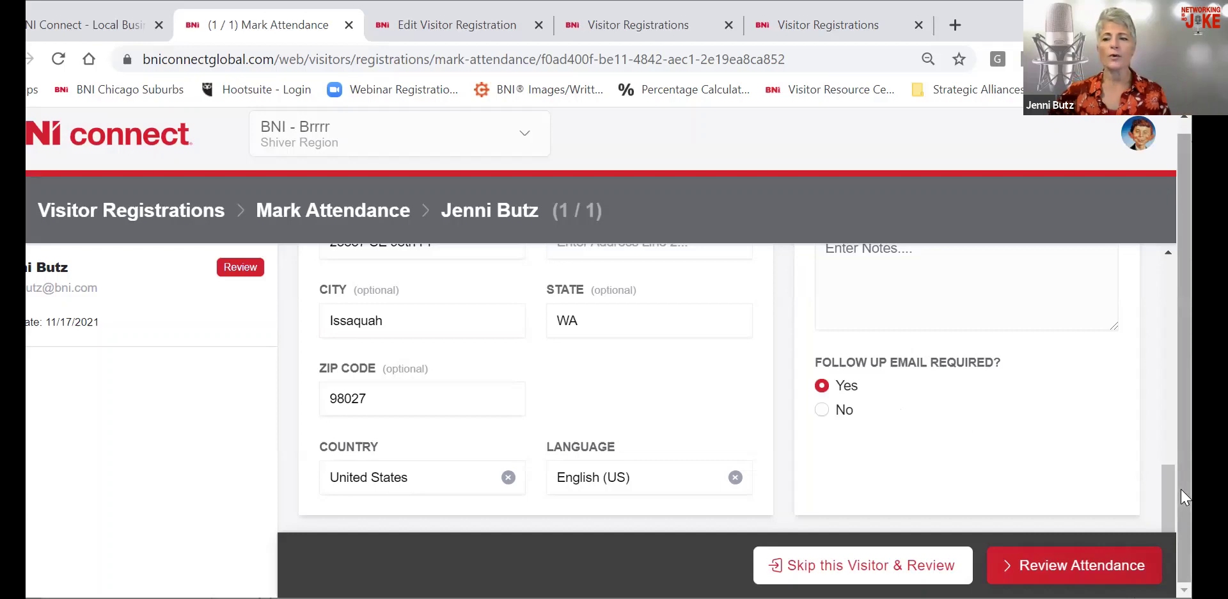
{"action": "scroll", "coordinate": [1182, 495], "scroll_direction": "up", "scroll_amount": 1}
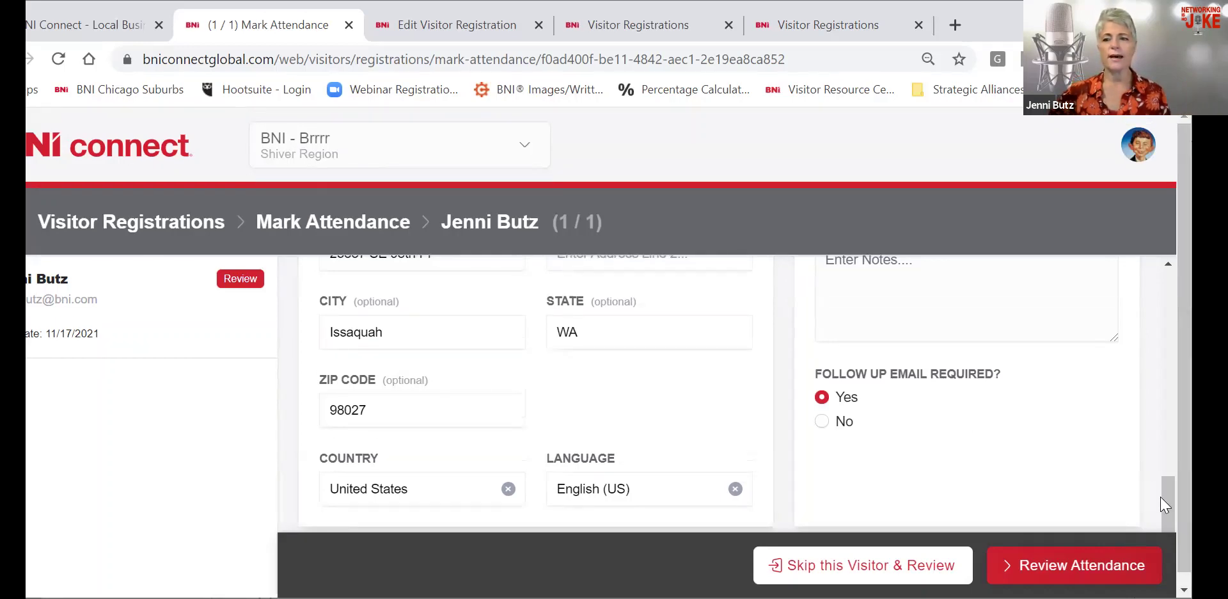
{"action": "scroll", "coordinate": [1165, 505], "scroll_direction": "up", "scroll_amount": 10}
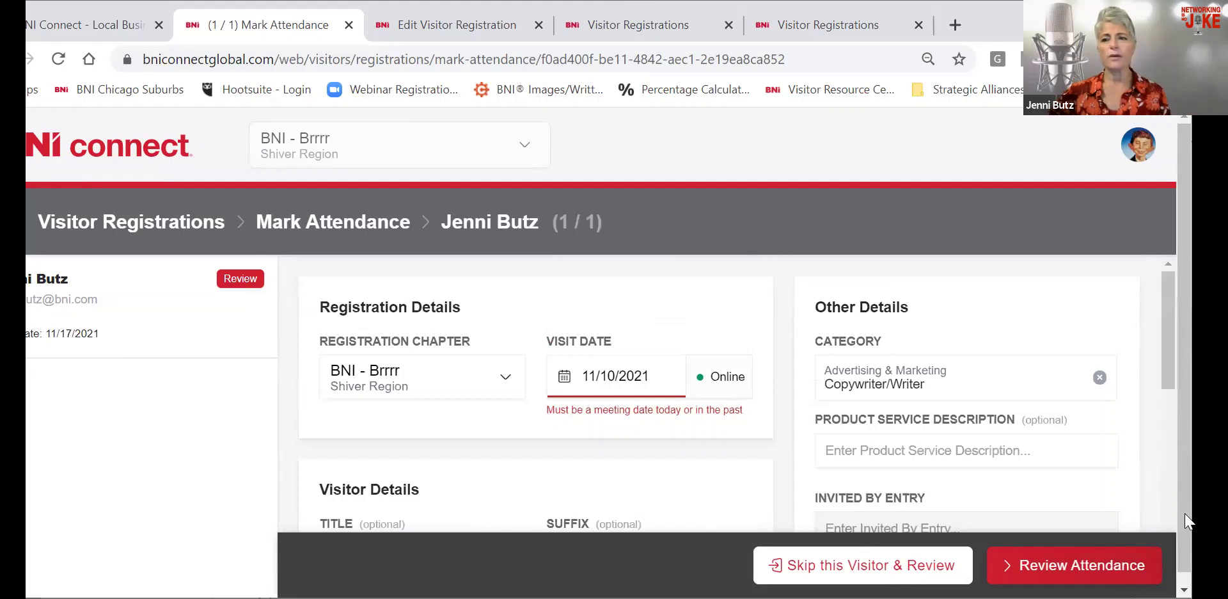
{"action": "left_click", "coordinate": [1049, 565]}
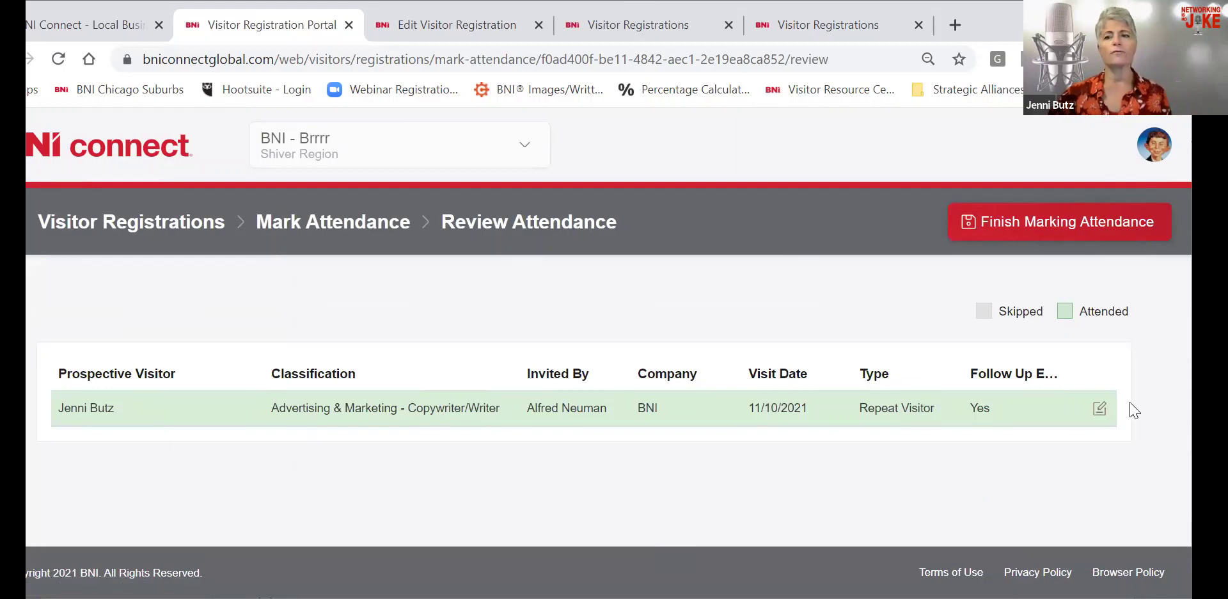
{"action": "left_click", "coordinate": [1081, 236]}
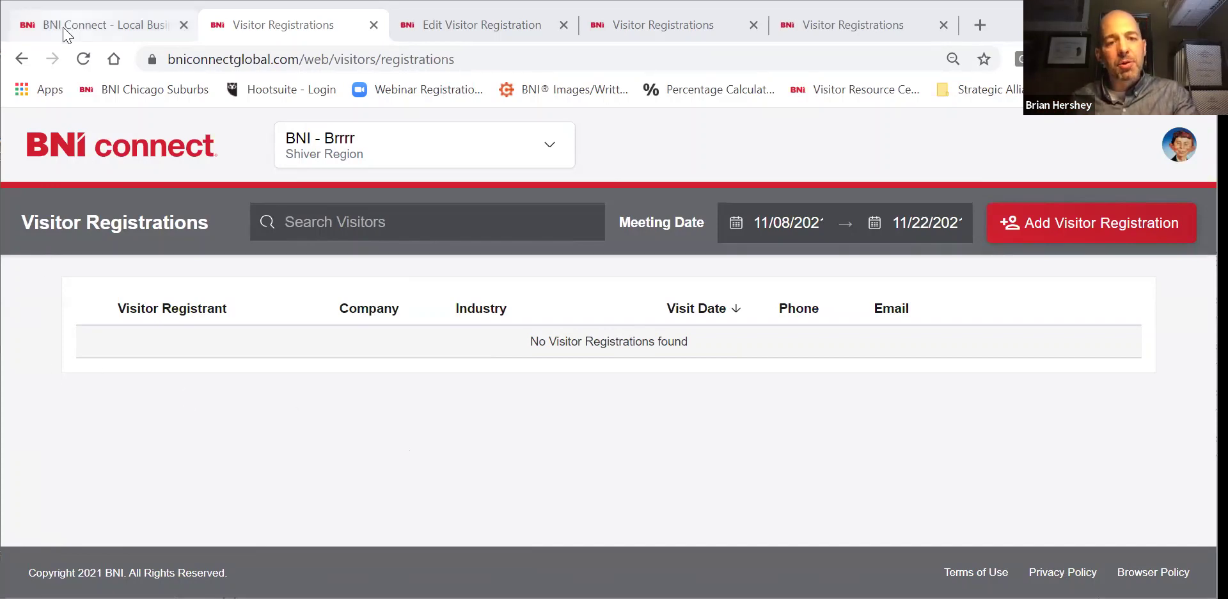
Return to the chapter operations page with the Manage Visitors actions.
{"action": "key", "text": "ctrl+Page_Up"}
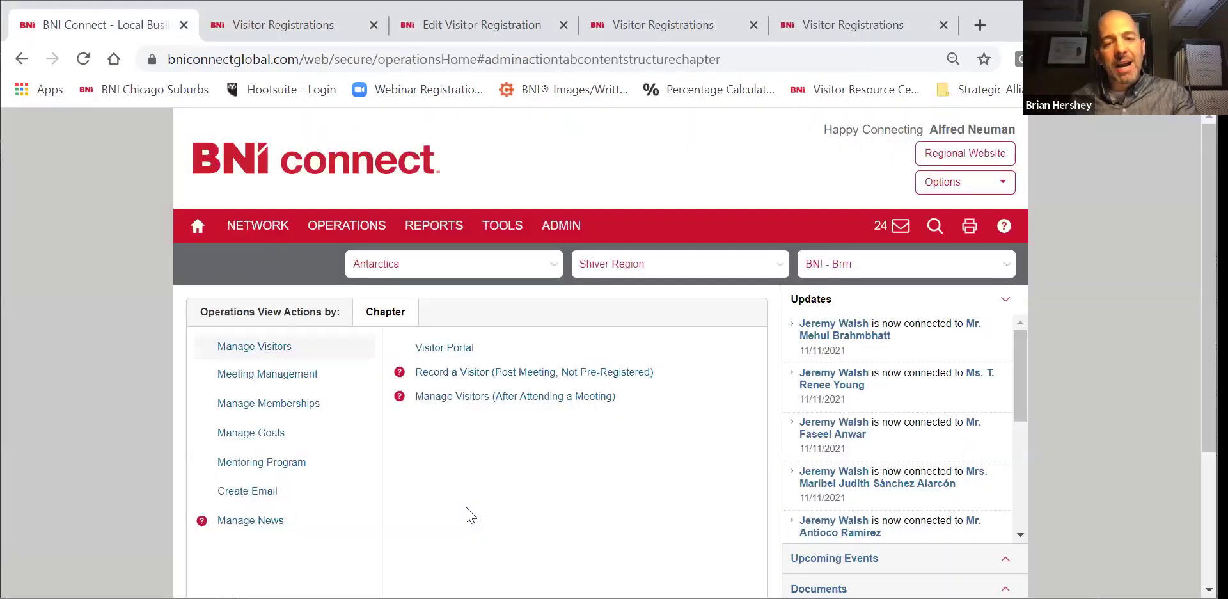